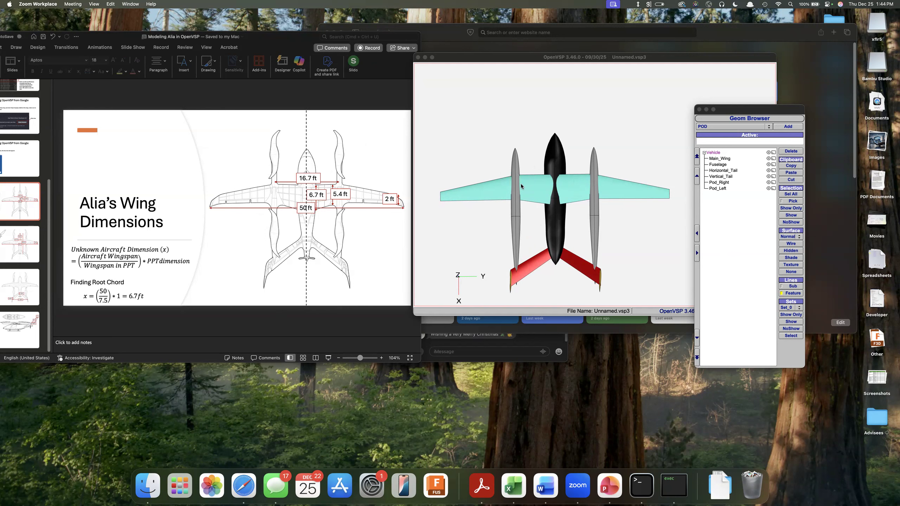
Hide both pods, Pod_Right and Pod_Left, from the vehicle display.
click(718, 184)
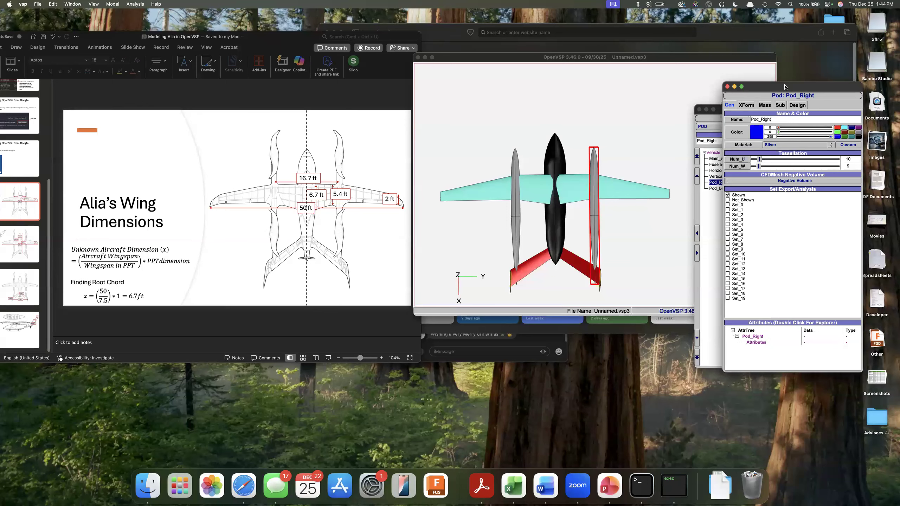
drag(784, 89, 873, 101)
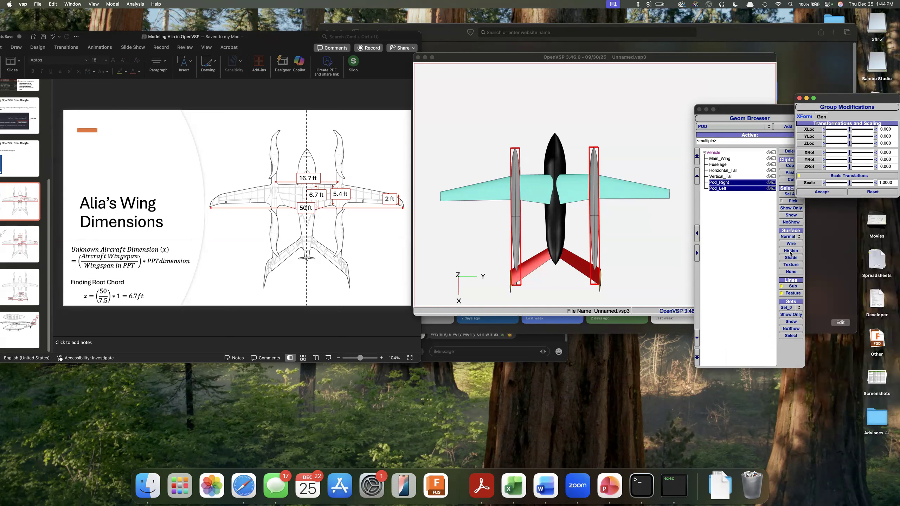
click(790, 250)
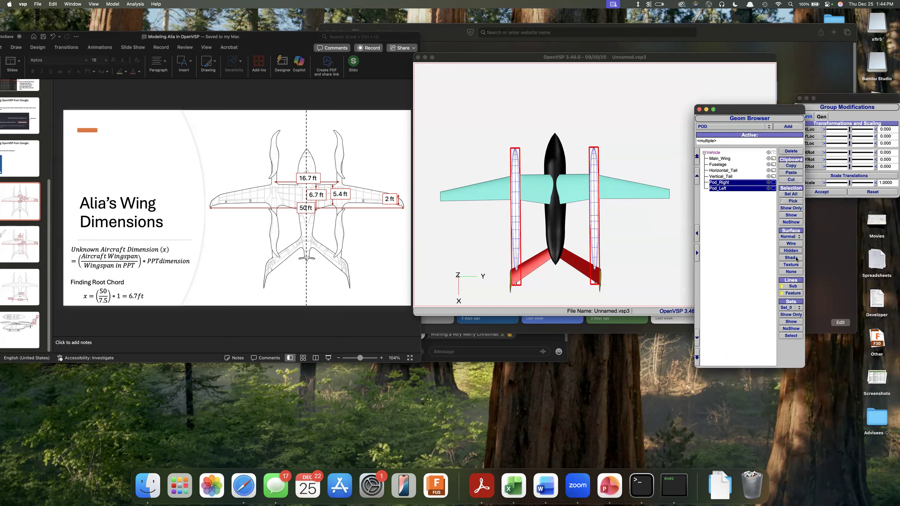
click(791, 222)
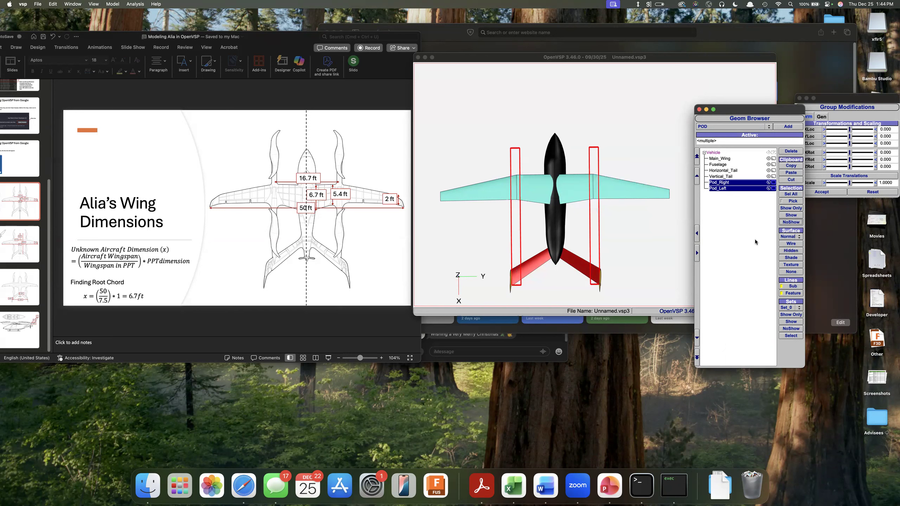
click(633, 240)
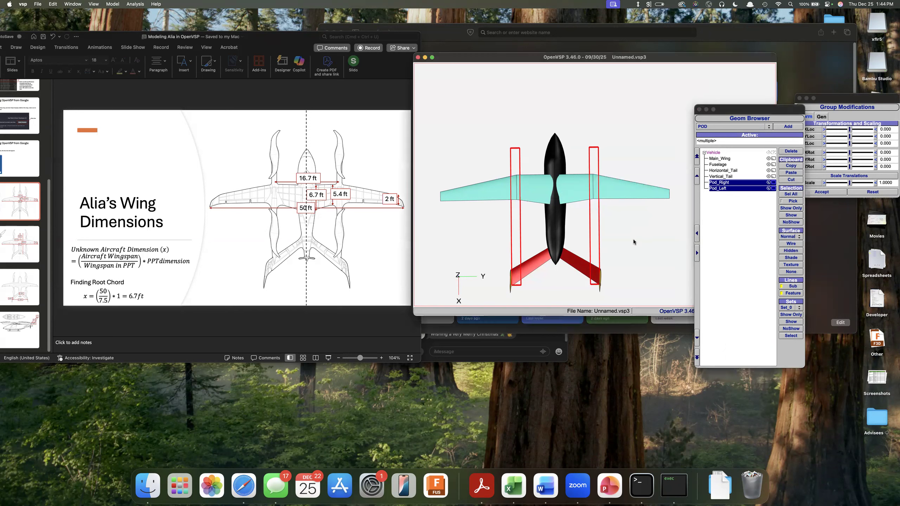
click(716, 229)
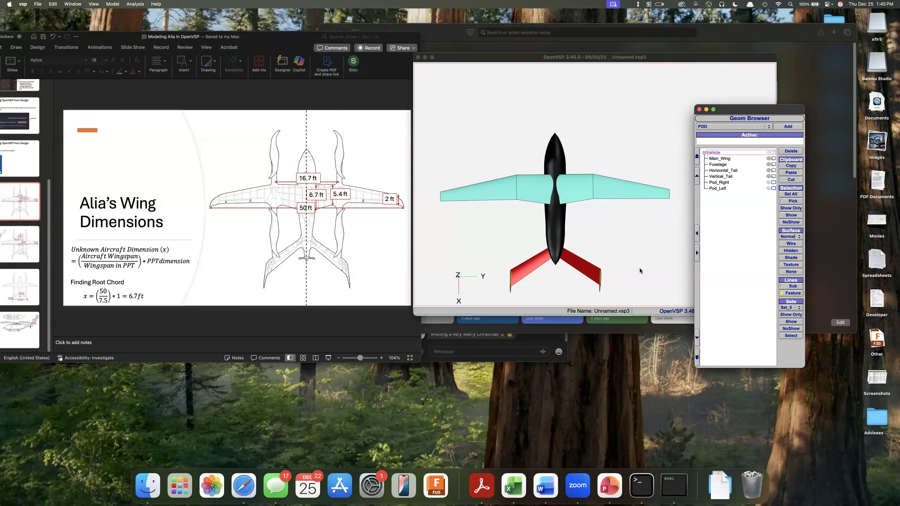
Examine the aircraft without its pods in an isometric view, keeping the Geom Browser clear of the model.
click(568, 287)
key(F6)
key(F7)
key(F8)
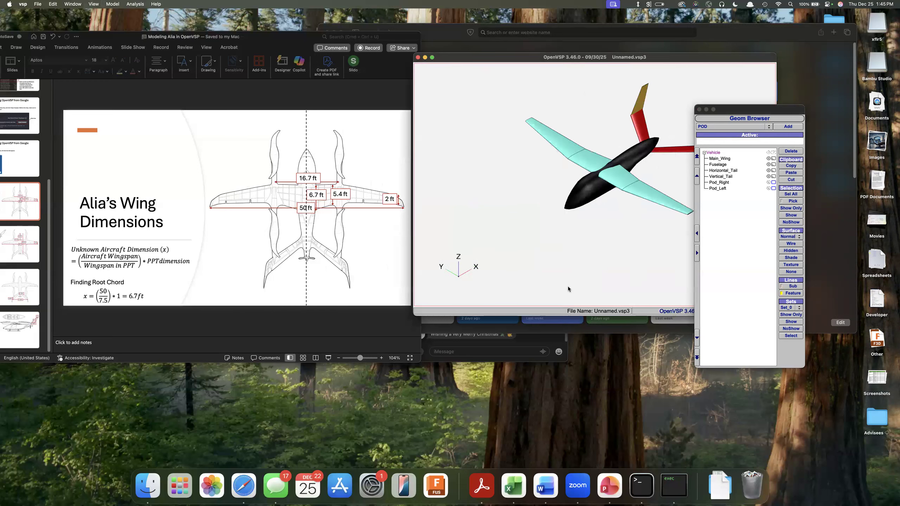
scroll(522, 170, down, 4)
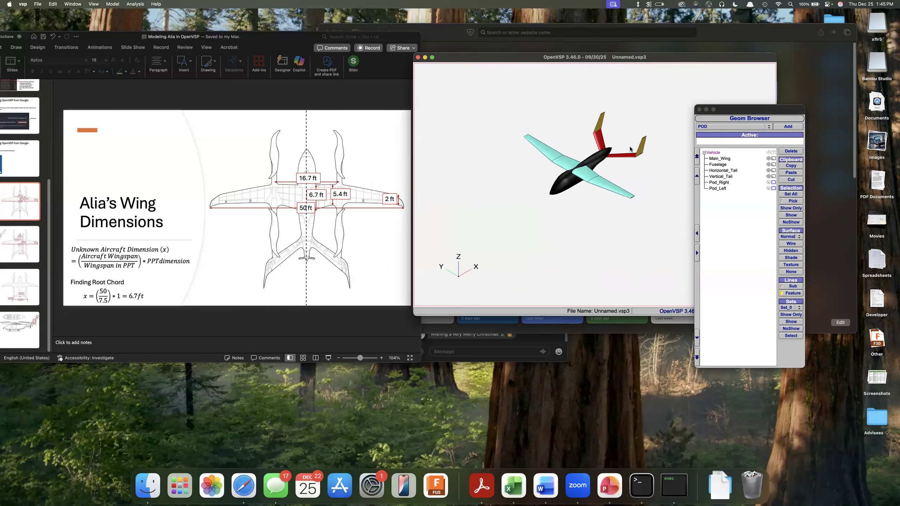
scroll(642, 135, up, 5)
scroll(640, 135, down, 4)
scroll(459, 144, up, 5)
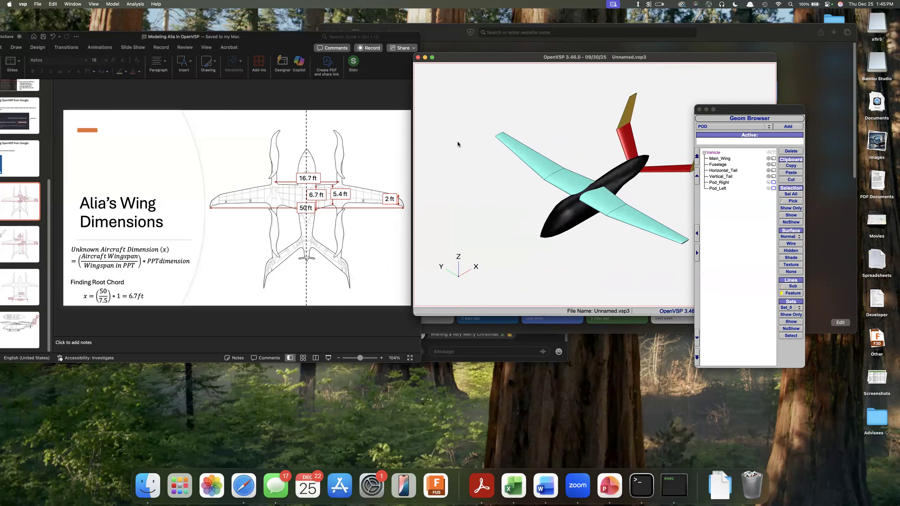
scroll(459, 145, down, 3)
drag(740, 111, 824, 86)
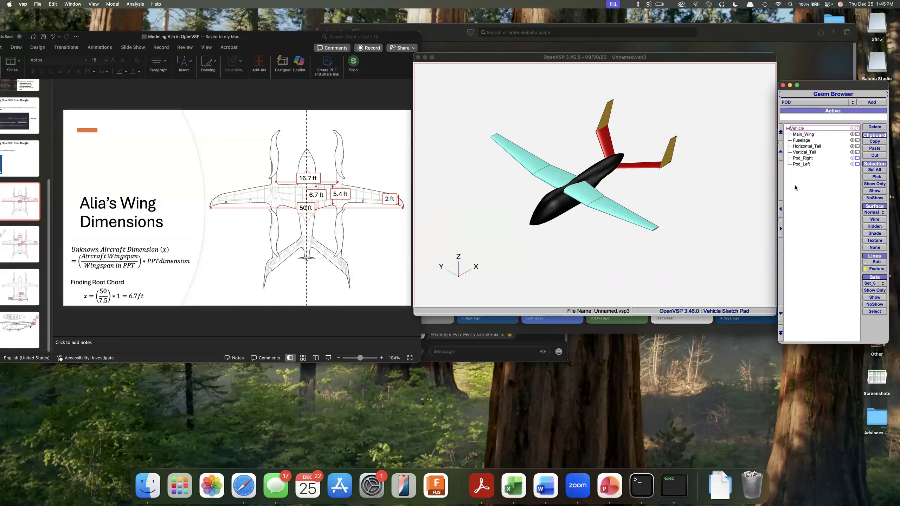
drag(574, 217, 621, 127)
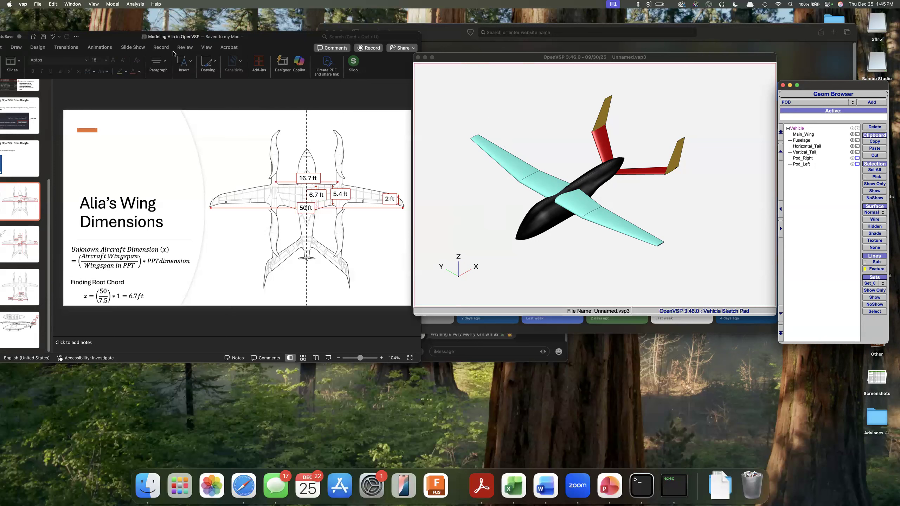
Open the VSPAERO aerodynamic analysis for the vehicle.
click(138, 4)
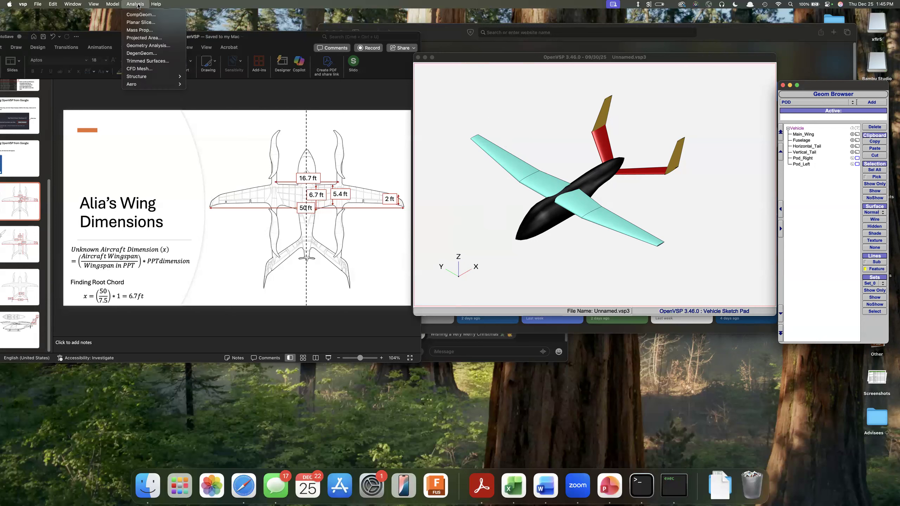
mouse_move(163, 87)
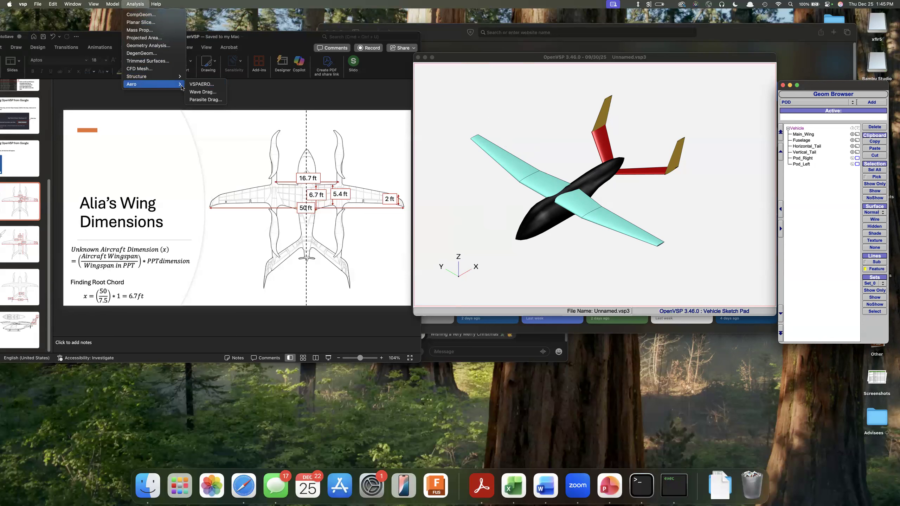
click(205, 86)
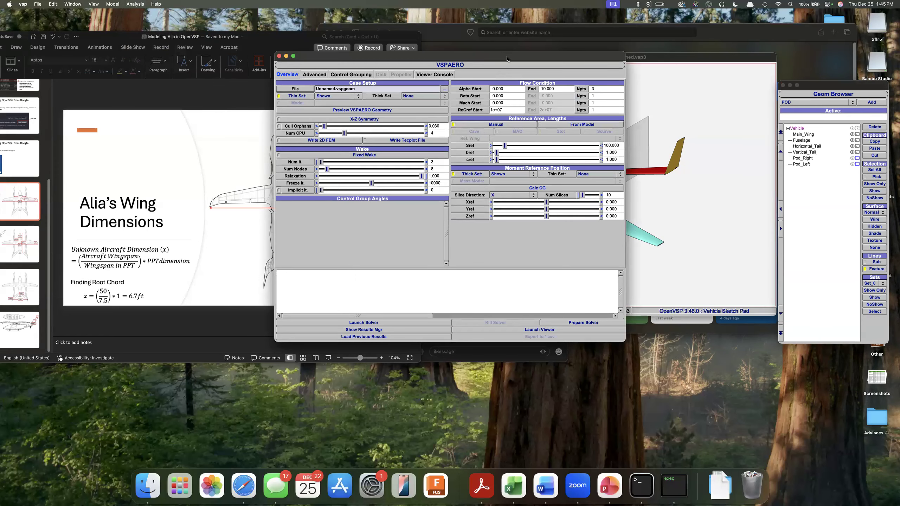
drag(507, 59, 470, 50)
Put the presentation and spreadsheet windows away and place the VSPAERO window beside the model view.
drag(103, 37, 267, 108)
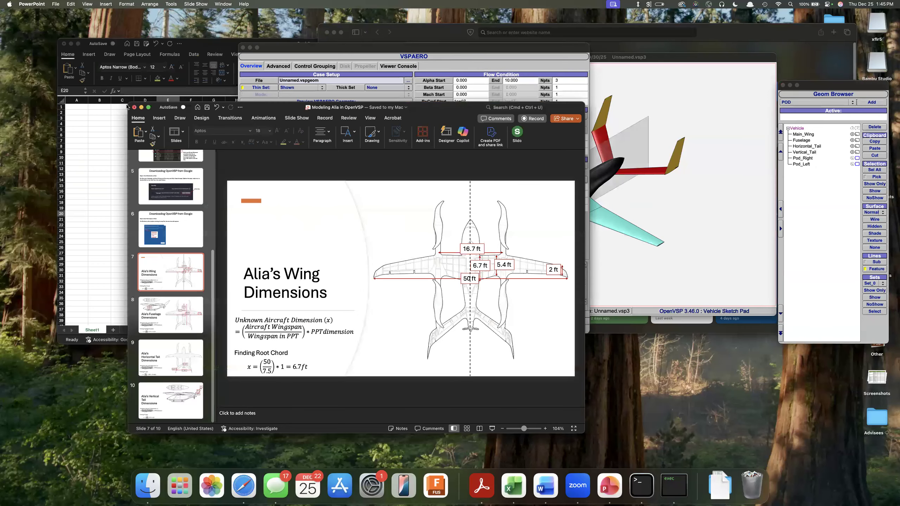
click(135, 107)
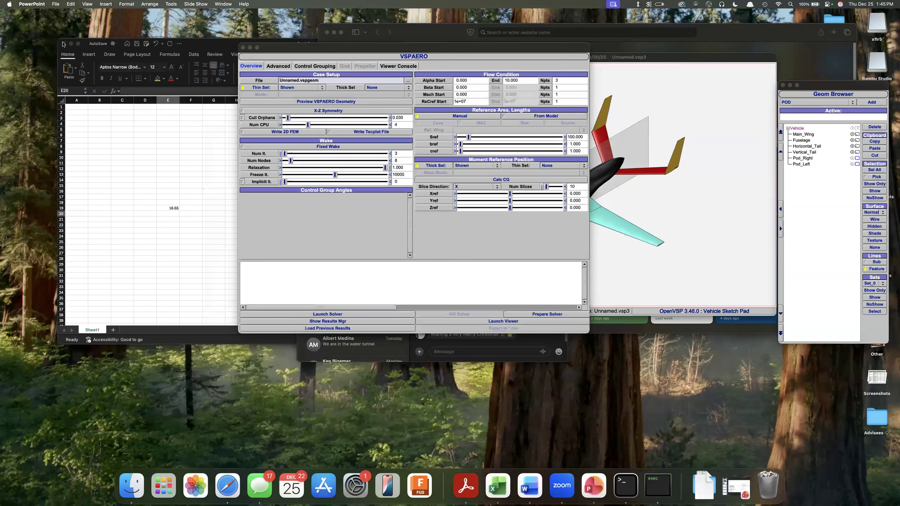
click(64, 43)
click(266, 220)
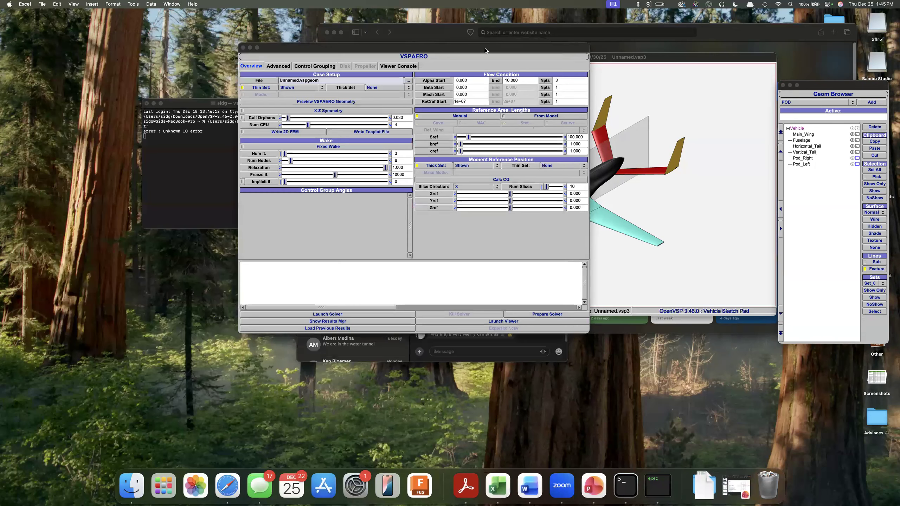
click(311, 45)
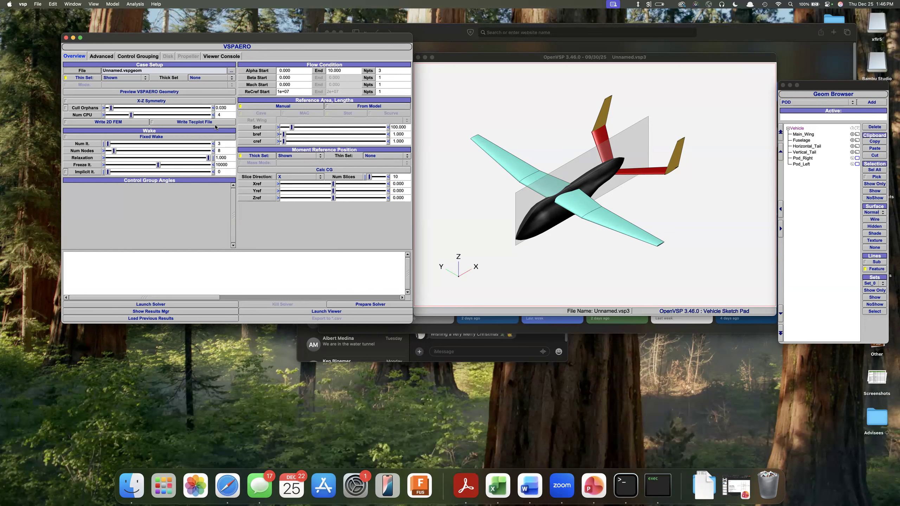
Start saving the vehicle model and browse to the Desktop/Service/Air Masters folder.
click(505, 59)
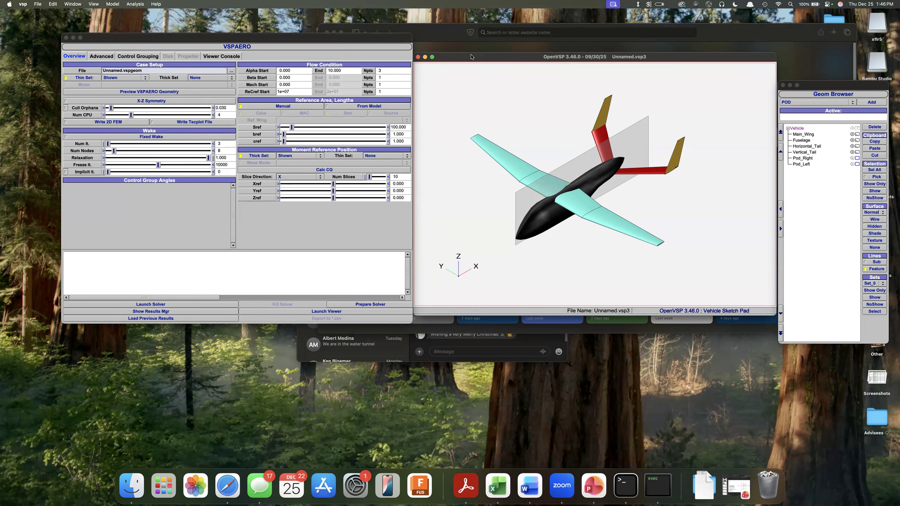
click(37, 4)
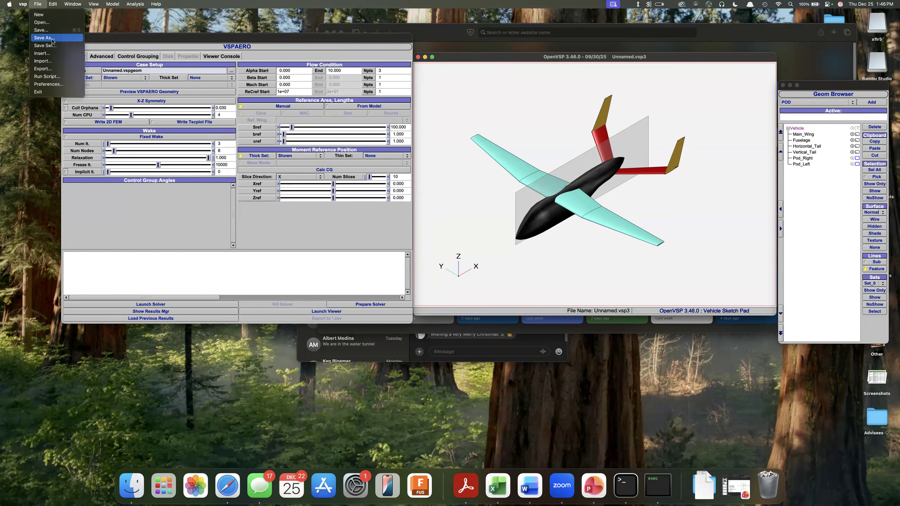
click(41, 31)
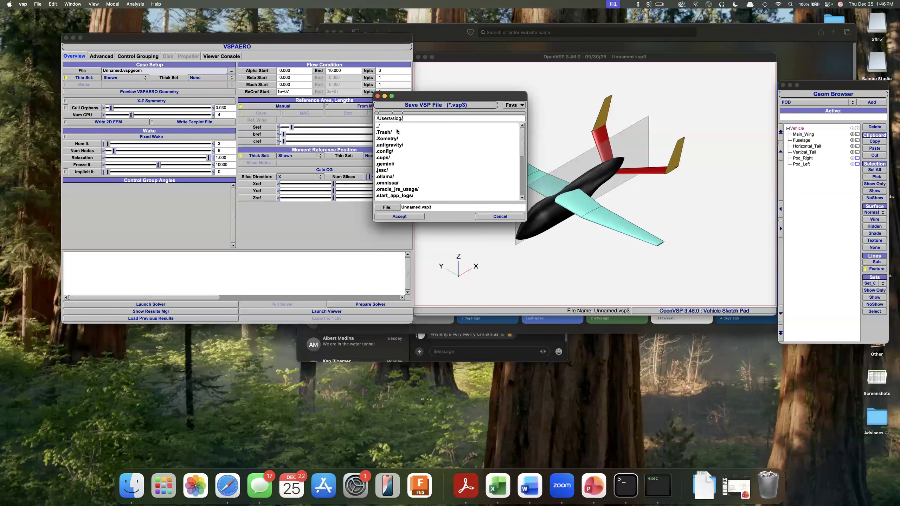
scroll(406, 169, down, 2)
scroll(406, 170, down, 2)
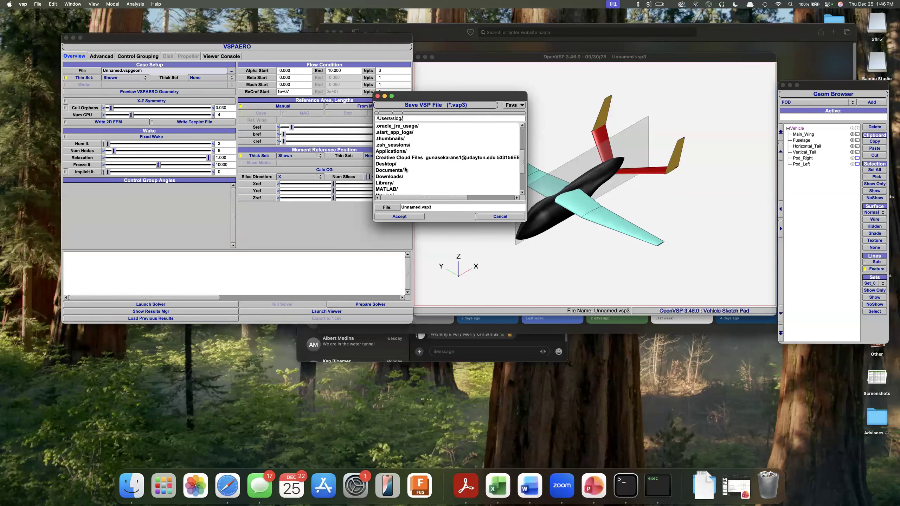
double_click(404, 166)
double_click(390, 158)
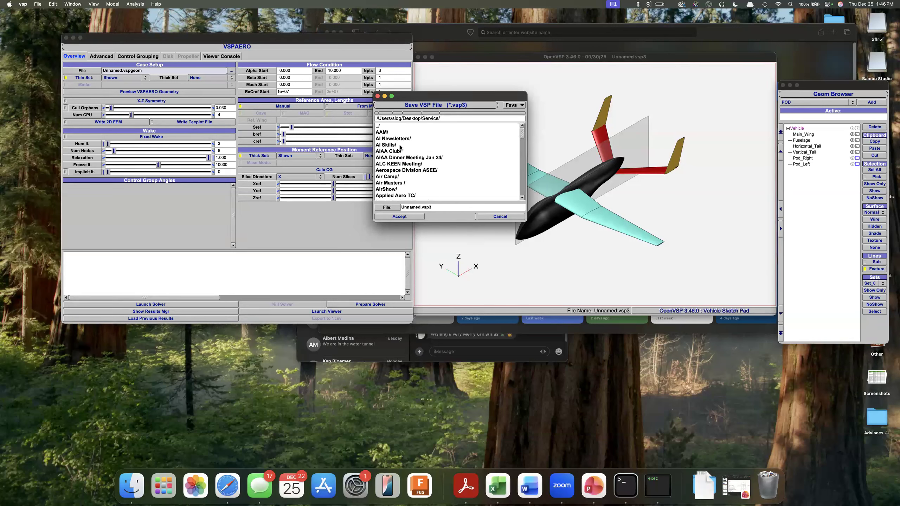
click(390, 183)
double_click(390, 184)
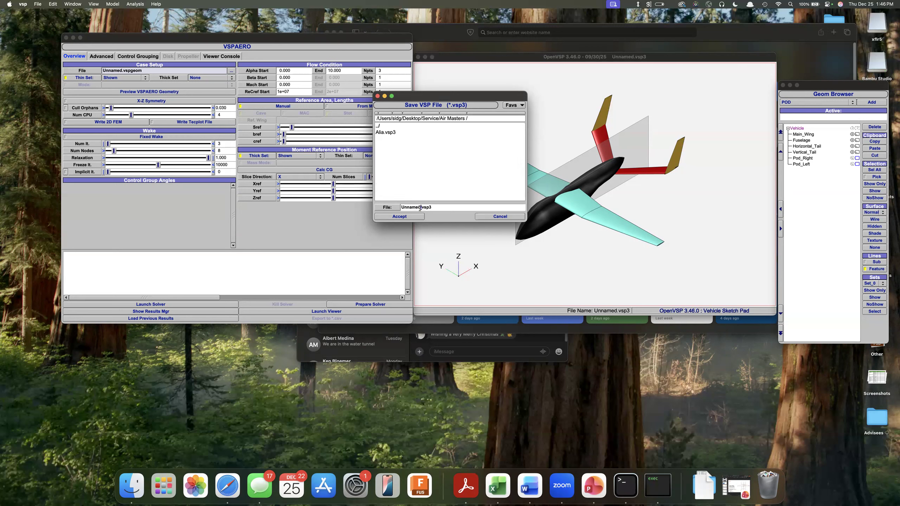
Name the file AliaDemo.vsp3 and save it in the chosen folder.
double_click(419, 207)
text(AS)
key(BackSpace)
text(liaDemo)
click(407, 214)
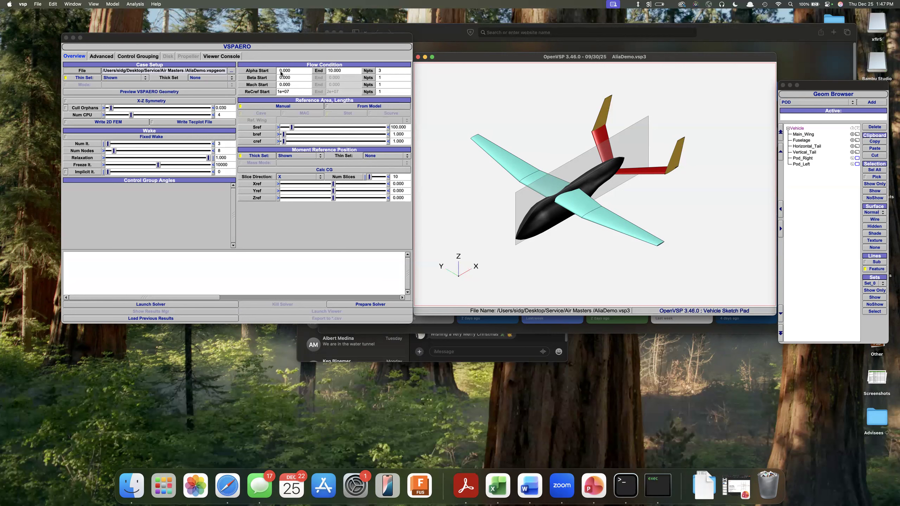
Set the alpha sweep to end at 20 with 20 points, and take the reference values from the model using MAC.
double_click(331, 70)
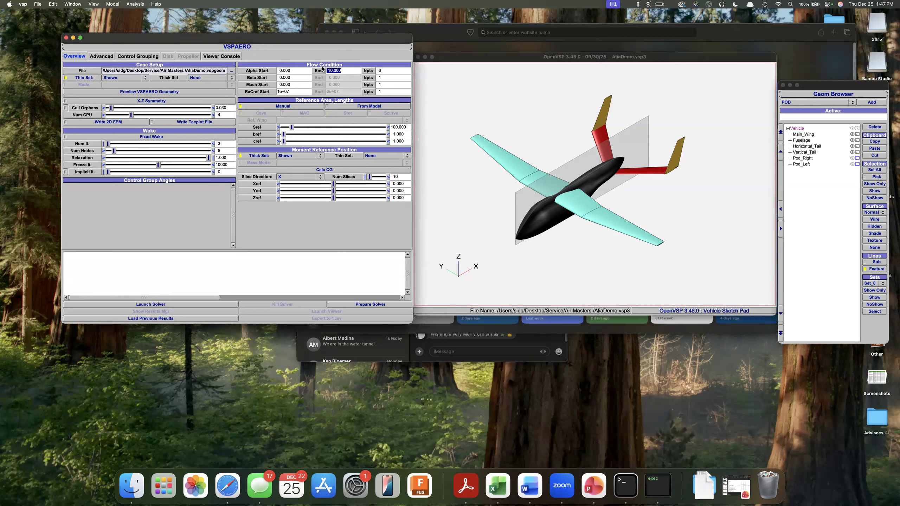
text(1)
text(0)
key(Tab)
text(20)
click(376, 107)
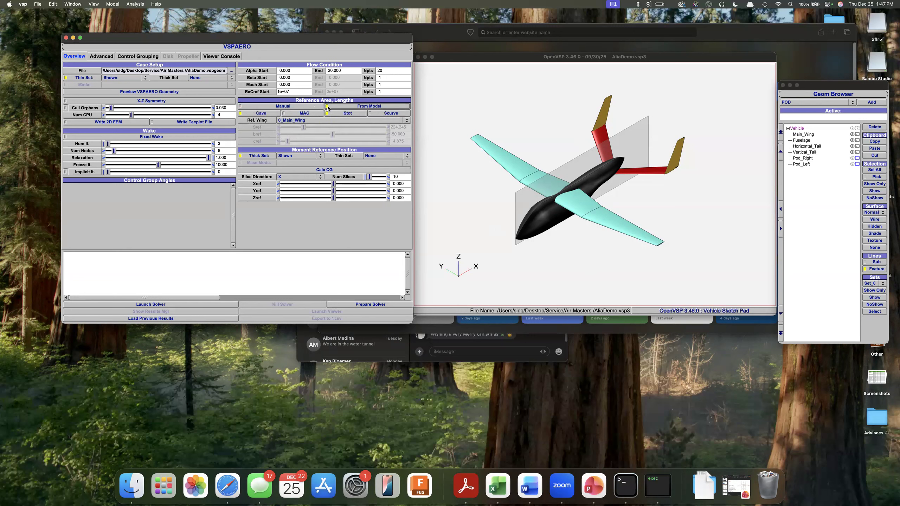
click(314, 113)
Set the wake to 4 iterations and 8 nodes, and enable X-Z symmetry.
drag(108, 143, 114, 143)
mouse_move(116, 145)
mouse_down()
mouse_move(125, 145)
mouse_move(118, 149)
mouse_up()
double_click(217, 144)
double_click(218, 150)
click(294, 72)
click(129, 101)
Prepare and launch the VSPAERO solver for the AliaDemo case.
click(394, 305)
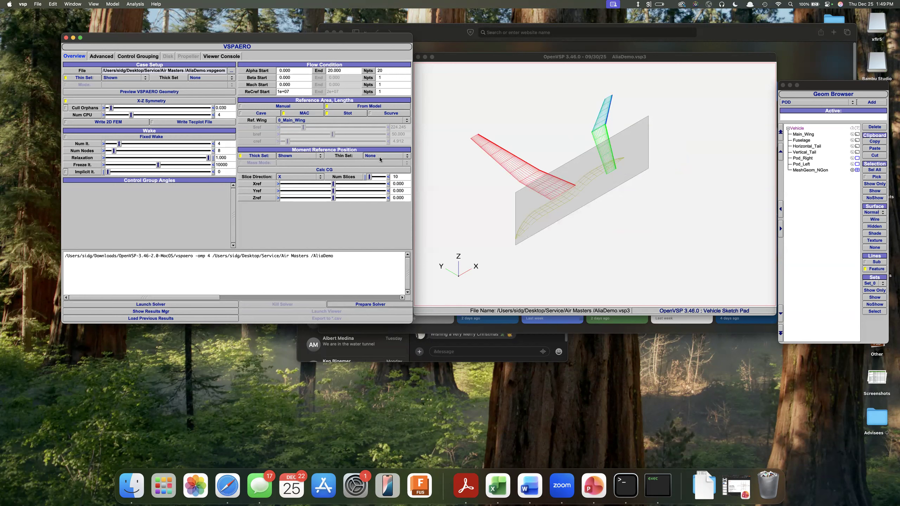
click(185, 304)
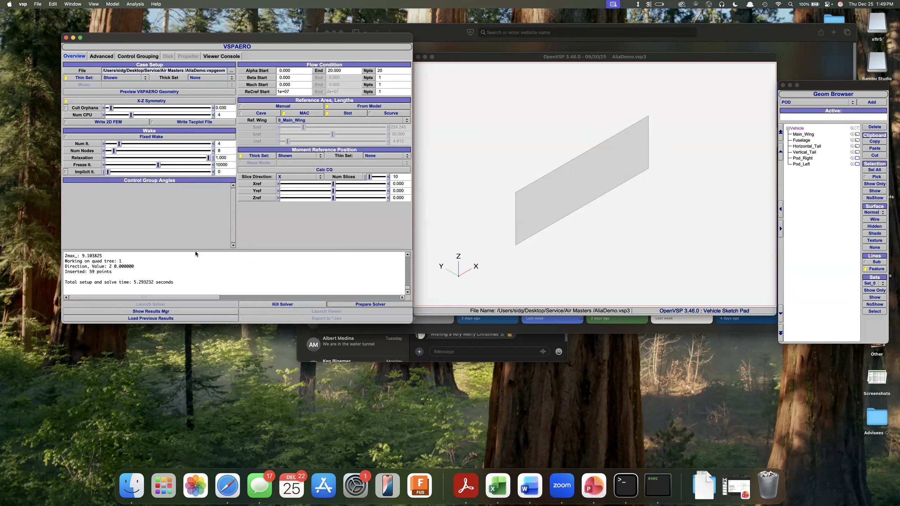
click(429, 174)
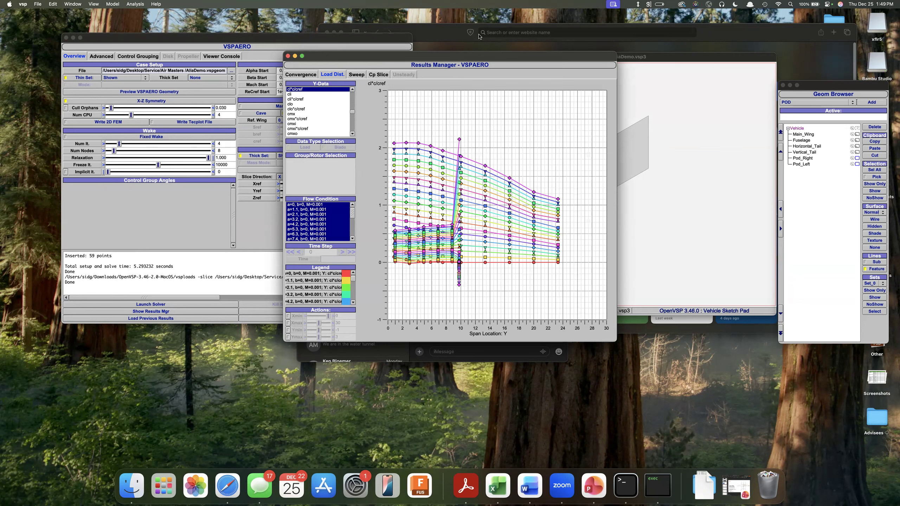
Show the sweep results and plot CLtot against Alpha.
mouse_move(479, 58)
mouse_down()
mouse_move(462, 82)
mouse_move(473, 101)
mouse_move(440, 96)
mouse_move(463, 54)
mouse_up()
drag(461, 94, 447, 71)
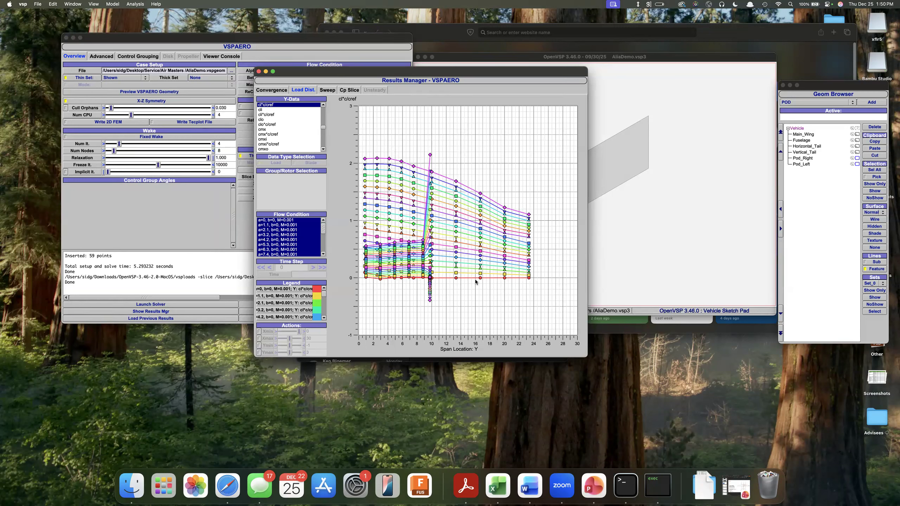
click(331, 91)
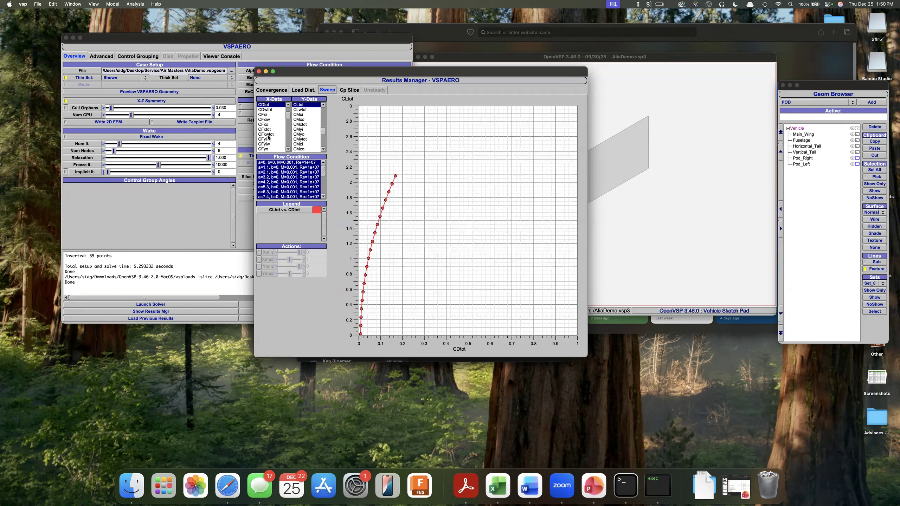
scroll(270, 138, up, 3)
click(273, 105)
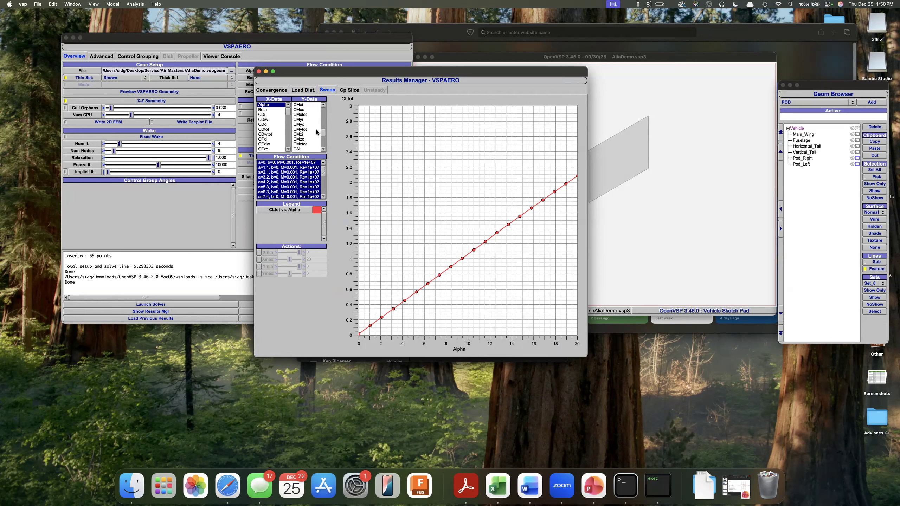
Plot CDtot against Alpha in the sweep results, followed by L/D against Alpha.
scroll(316, 131, down, 3)
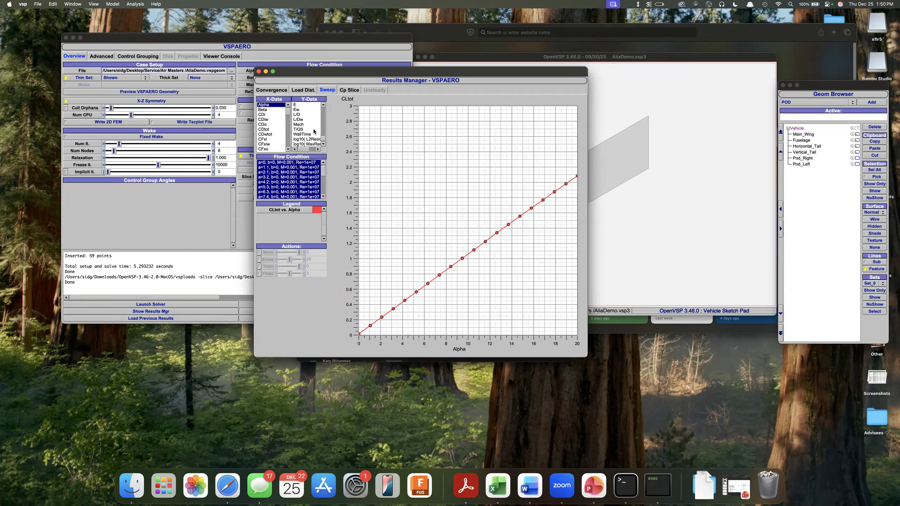
scroll(319, 135, up, 5)
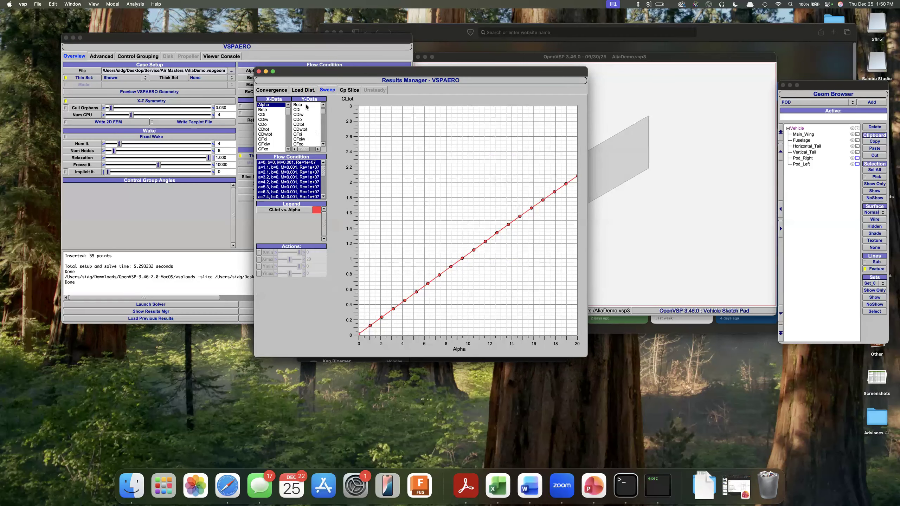
click(312, 125)
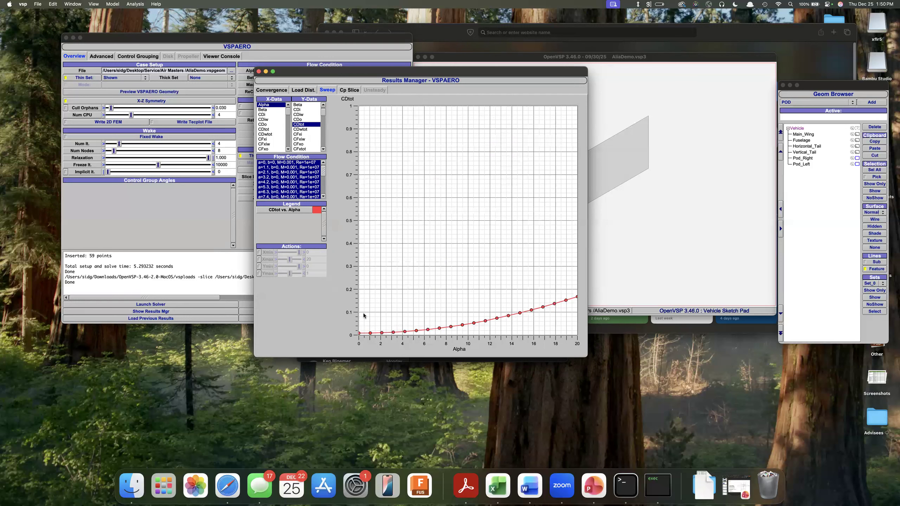
scroll(319, 137, down, 10)
scroll(317, 142, down, 3)
click(306, 139)
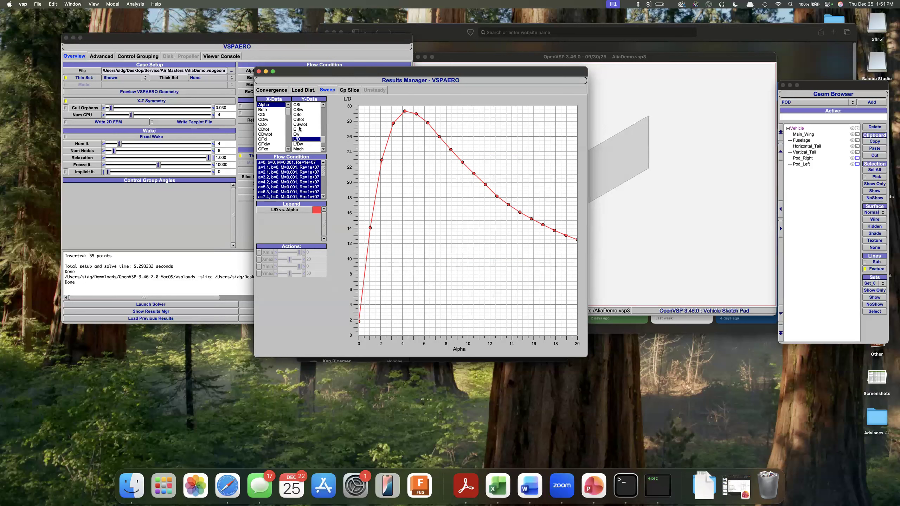
Look over the advanced solver settings and plot CLtot against Alpha again in the sweep results.
scroll(300, 128, down, 2)
scroll(299, 128, up, 4)
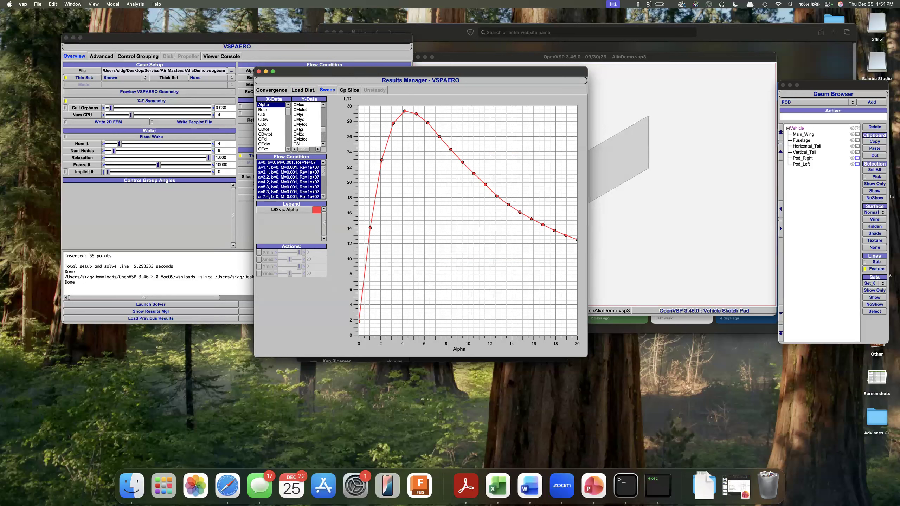
scroll(299, 129, up, 3)
click(185, 43)
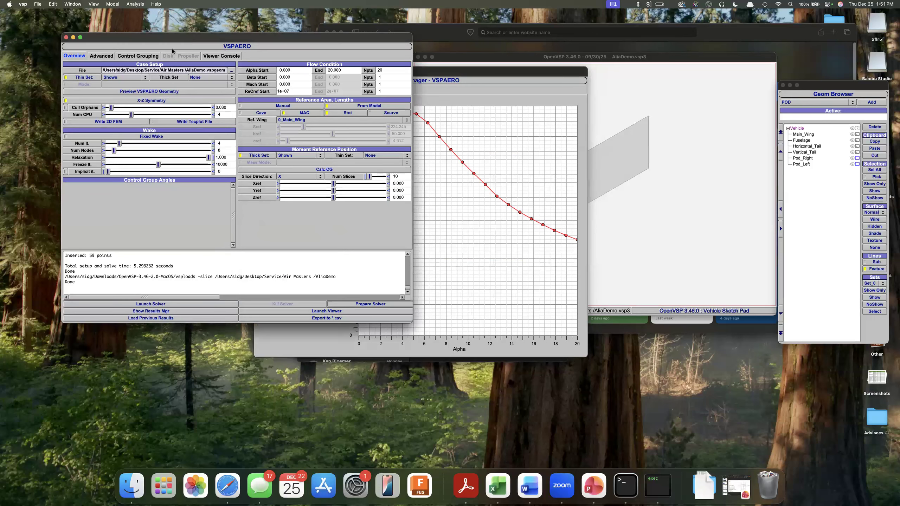
click(95, 57)
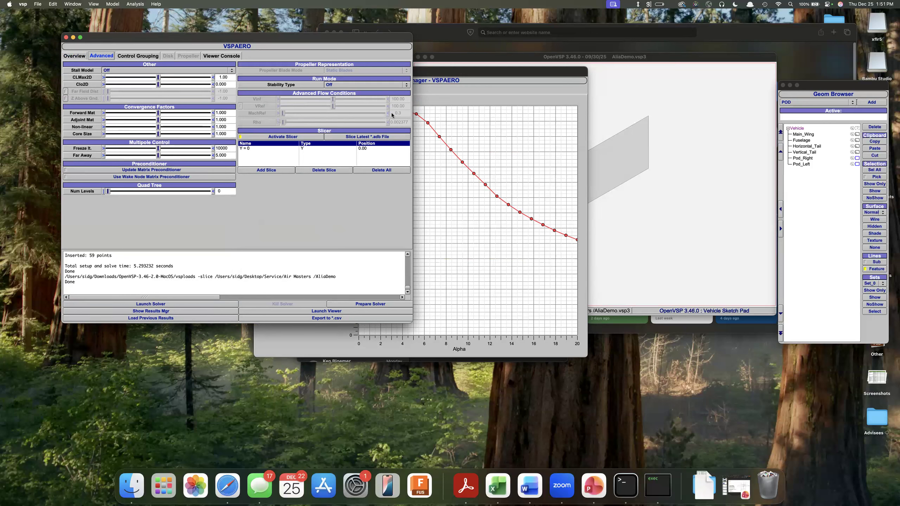
click(451, 250)
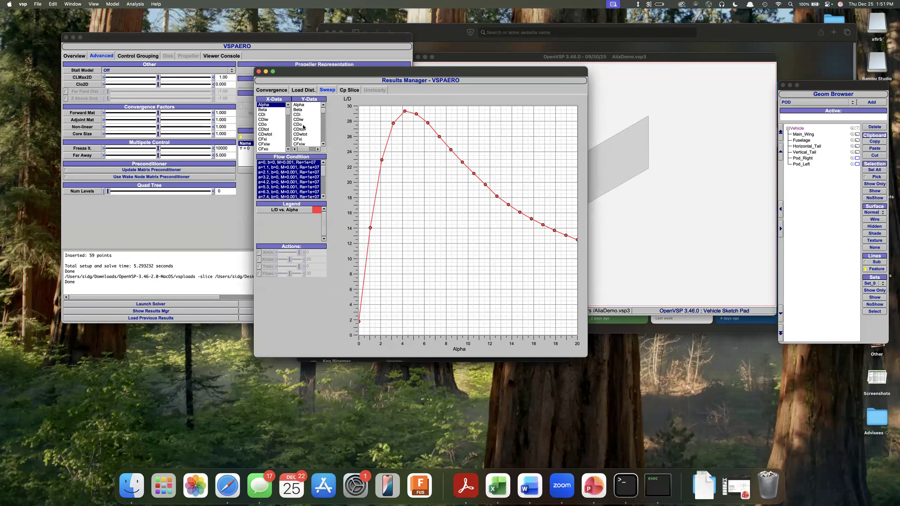
scroll(312, 131, down, 2)
scroll(311, 131, down, 5)
click(294, 134)
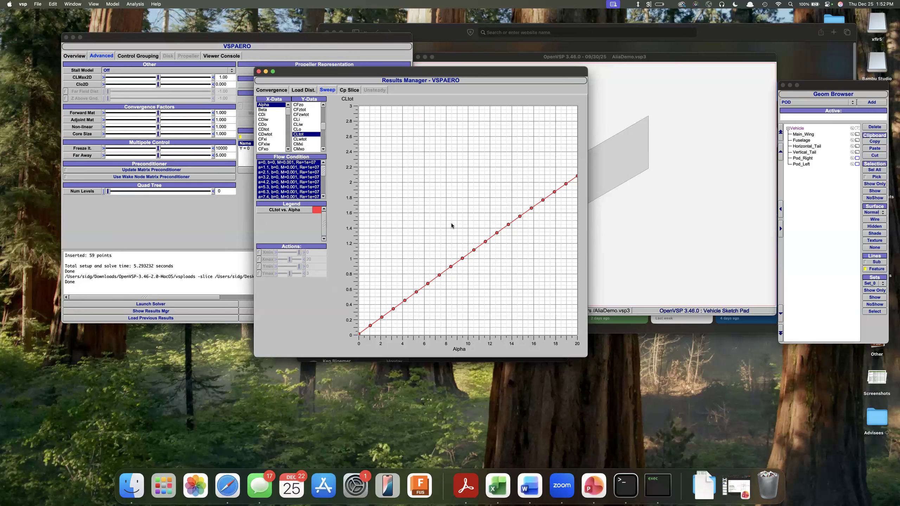
Turn on the stall model in the advanced VSPAERO settings.
drag(397, 79, 481, 51)
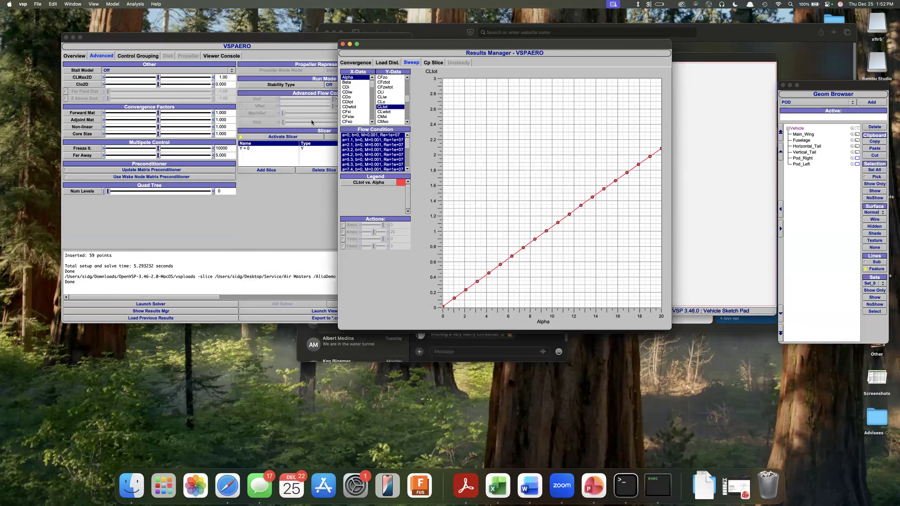
click(75, 56)
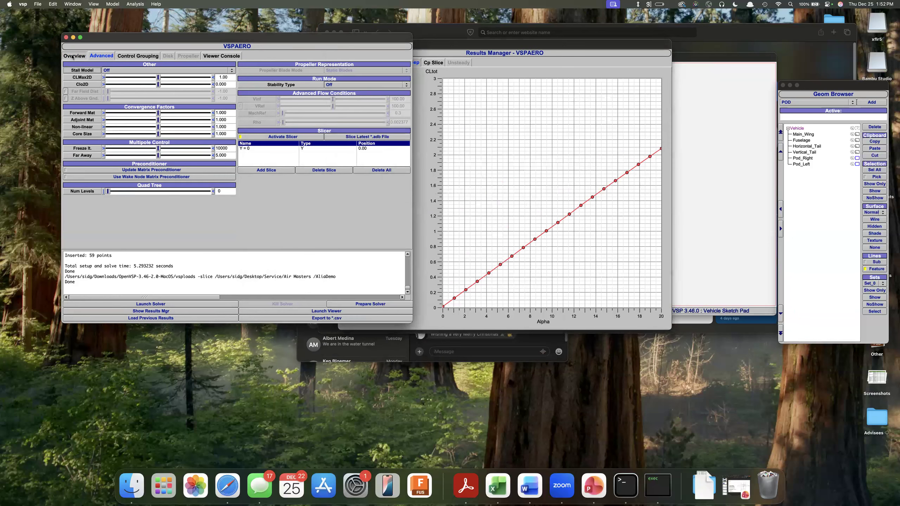
click(98, 57)
click(109, 71)
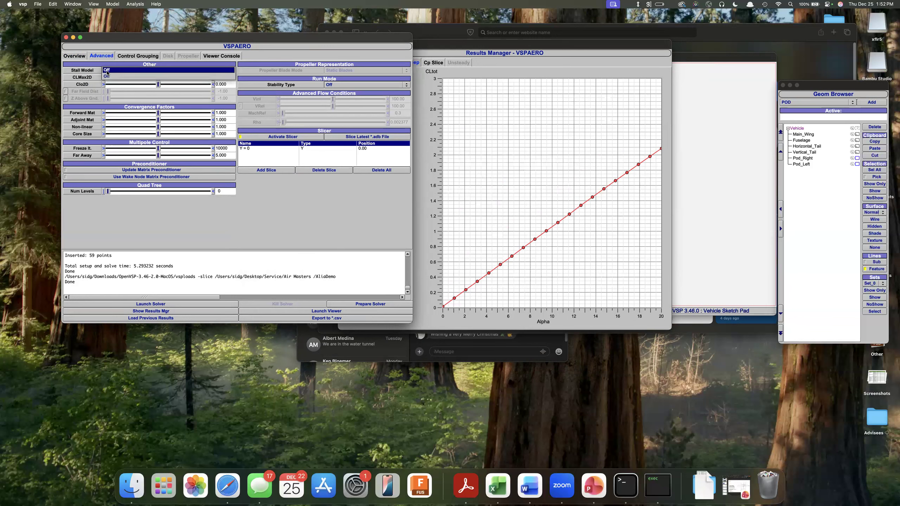
click(119, 76)
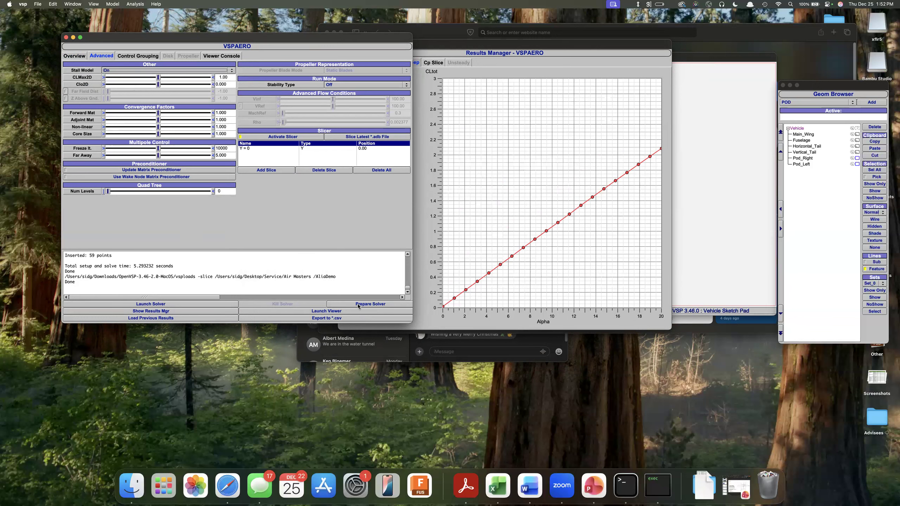
Close the old results, then prepare and launch the solver again, dismissing the vsploads security alert.
click(580, 68)
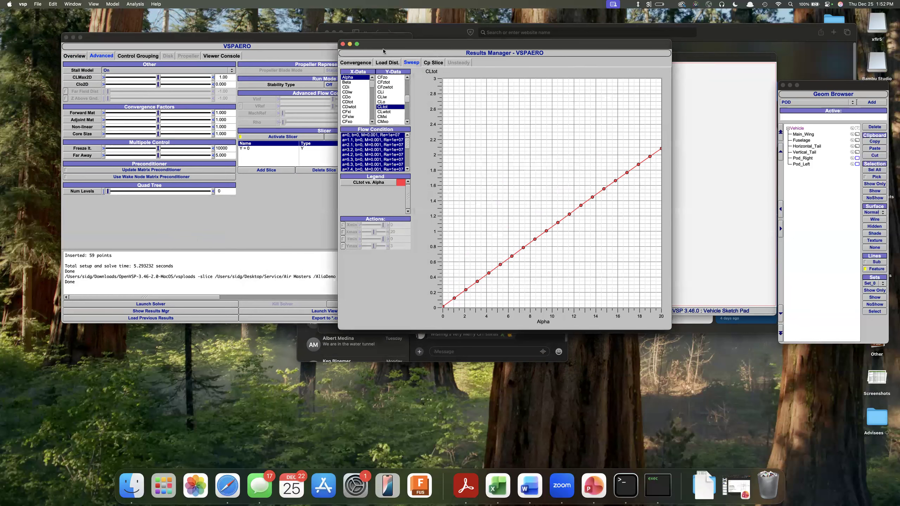
click(343, 44)
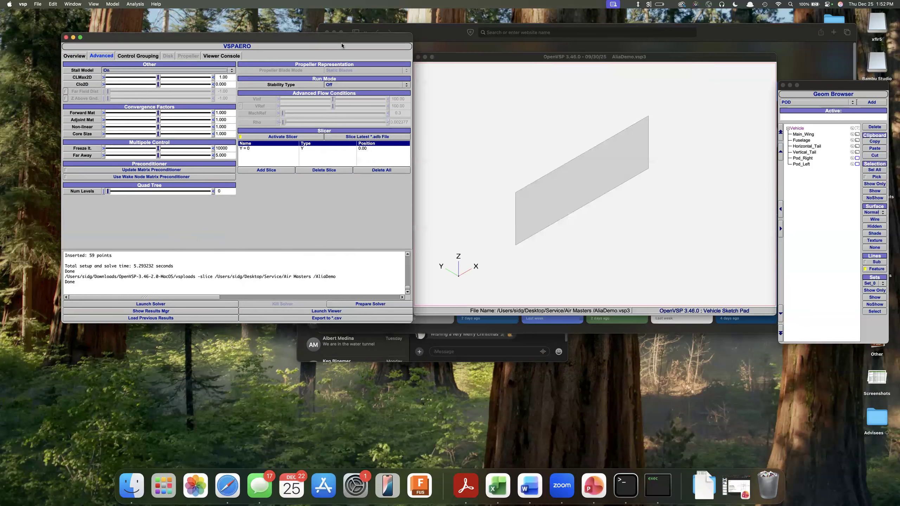
click(395, 304)
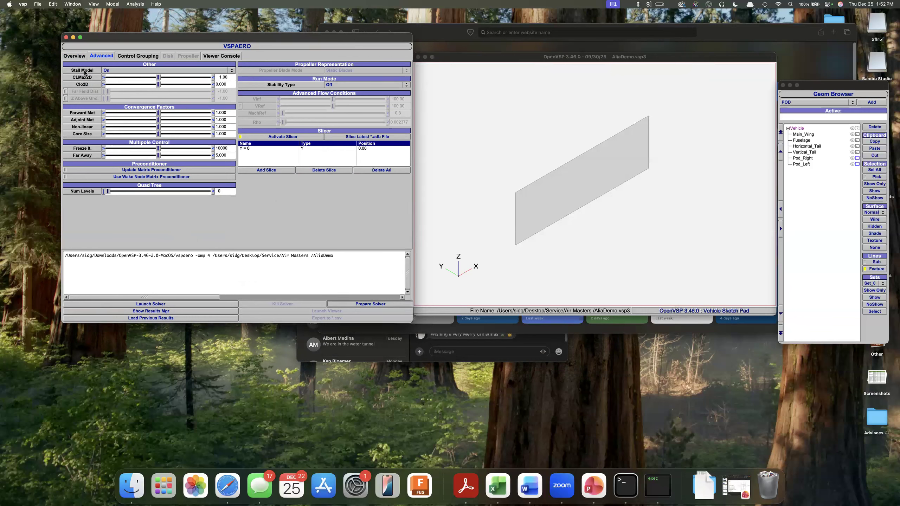
click(177, 304)
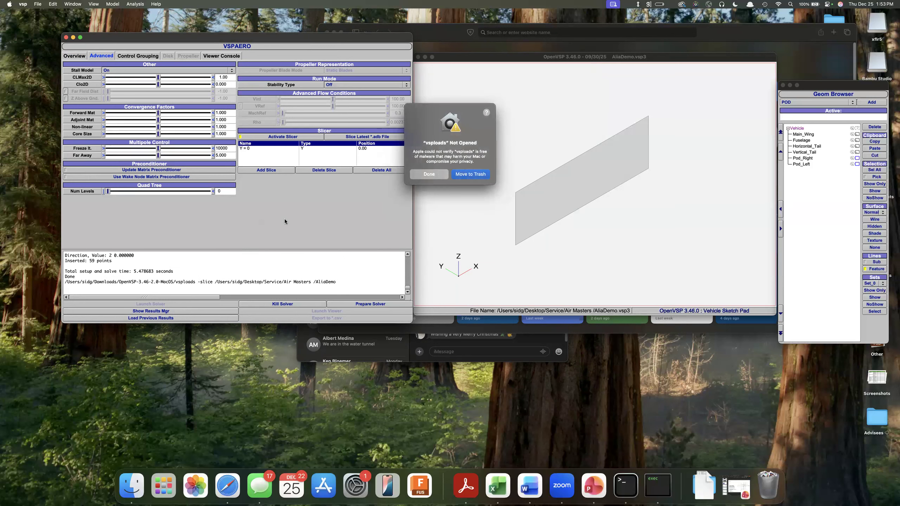
click(414, 177)
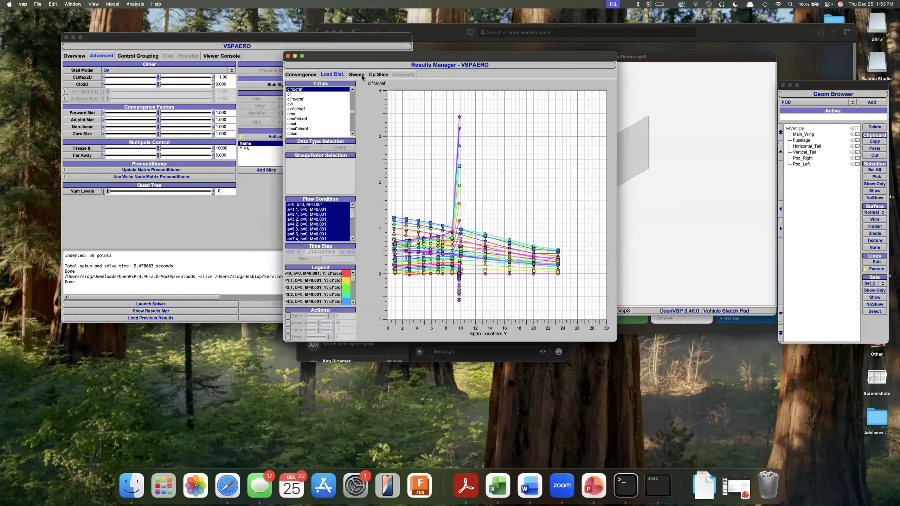
Plot CLtot against Alpha from the new sweep run with the stall model.
click(356, 74)
click(299, 90)
scroll(302, 99, up, 3)
click(304, 90)
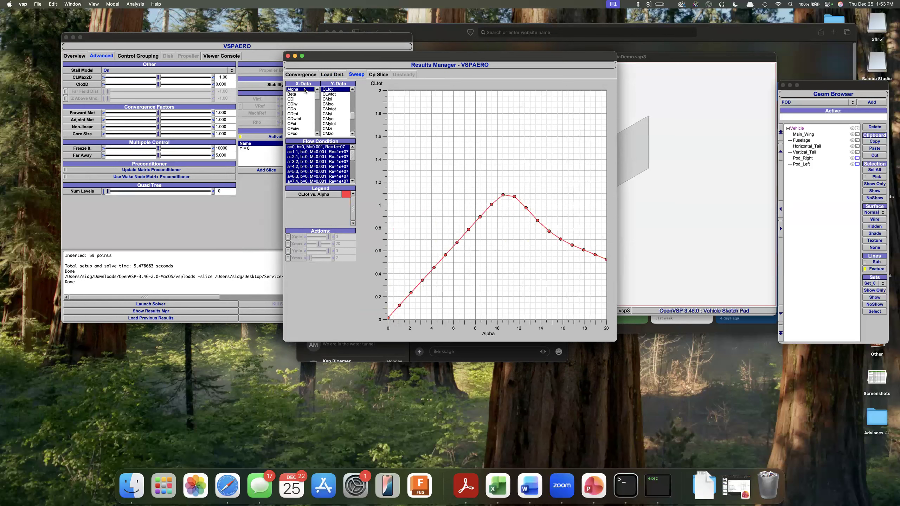
Plot L/D against Alpha for the stall-model sweep.
scroll(353, 111, up, 2)
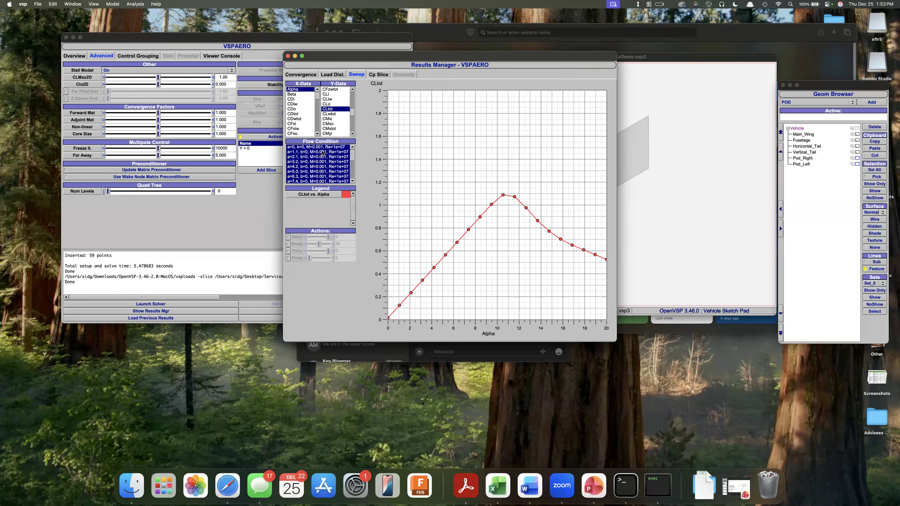
scroll(335, 109, up, 5)
scroll(334, 109, down, 10)
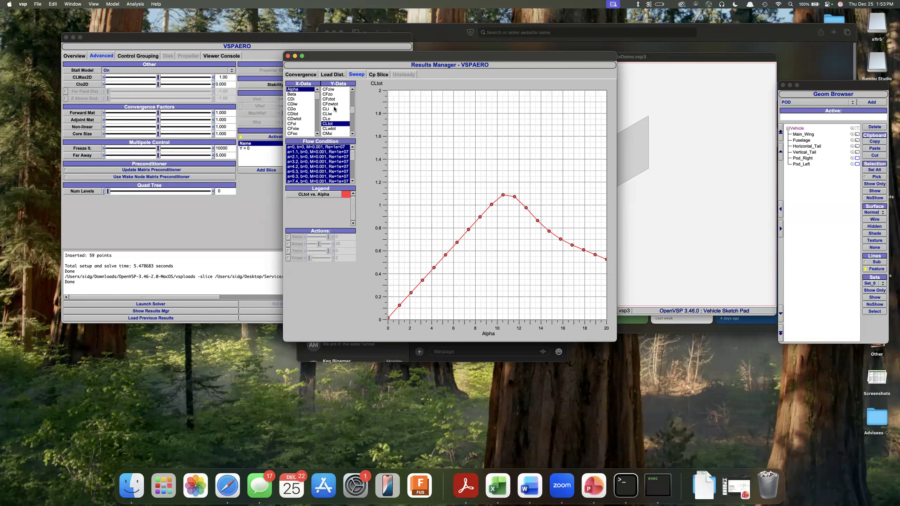
click(327, 99)
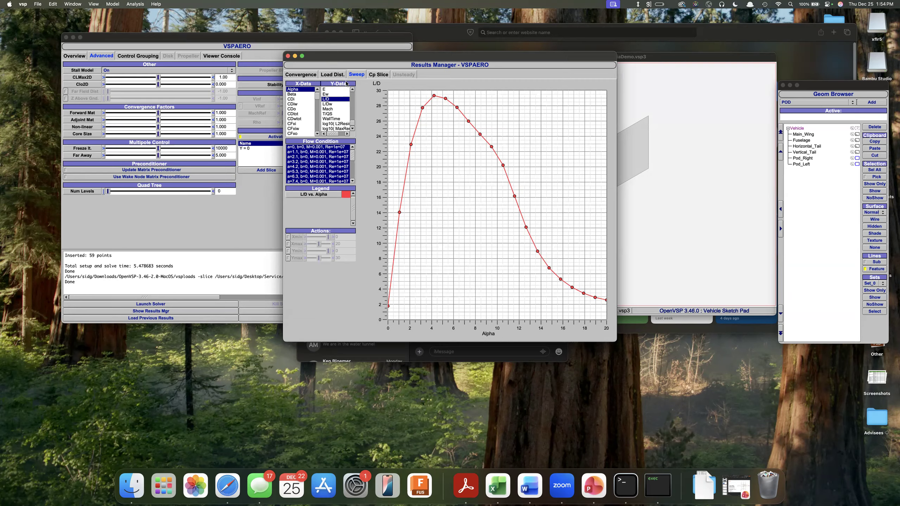
Reposition the results window, view the load distribution plot and return to the sweep plot.
drag(361, 58, 519, 210)
drag(465, 106, 335, 104)
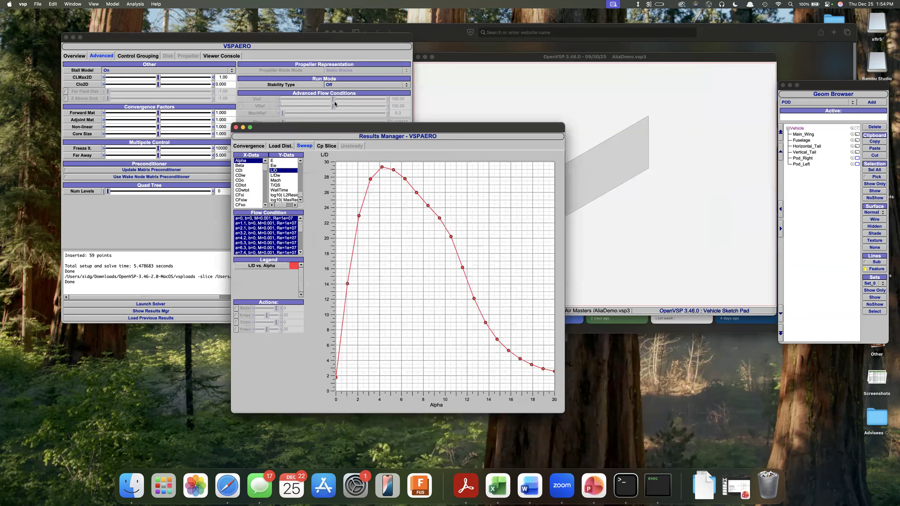
drag(373, 61, 371, 61)
click(339, 67)
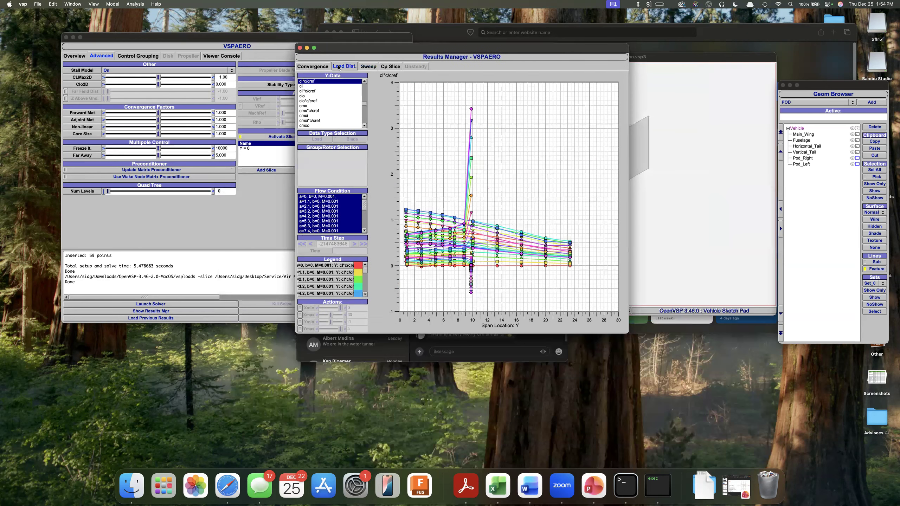
scroll(318, 81, up, 10)
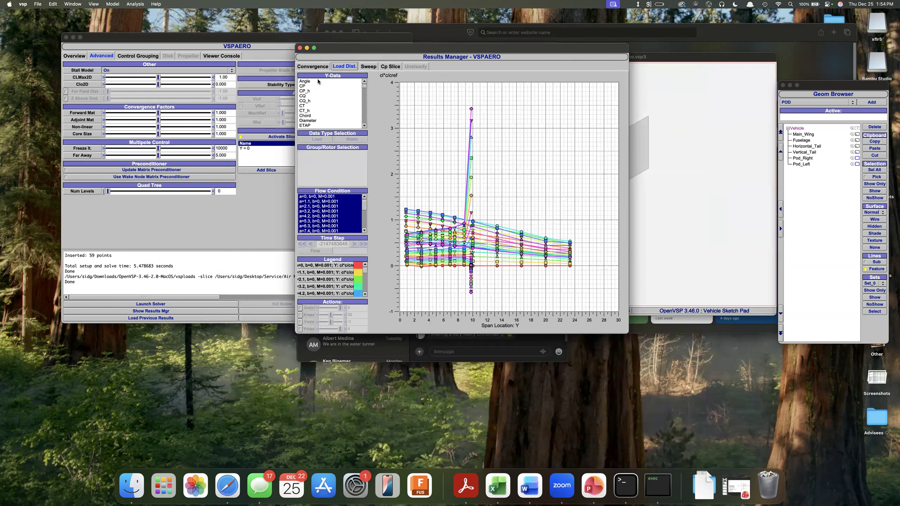
scroll(317, 85, up, 1)
click(372, 67)
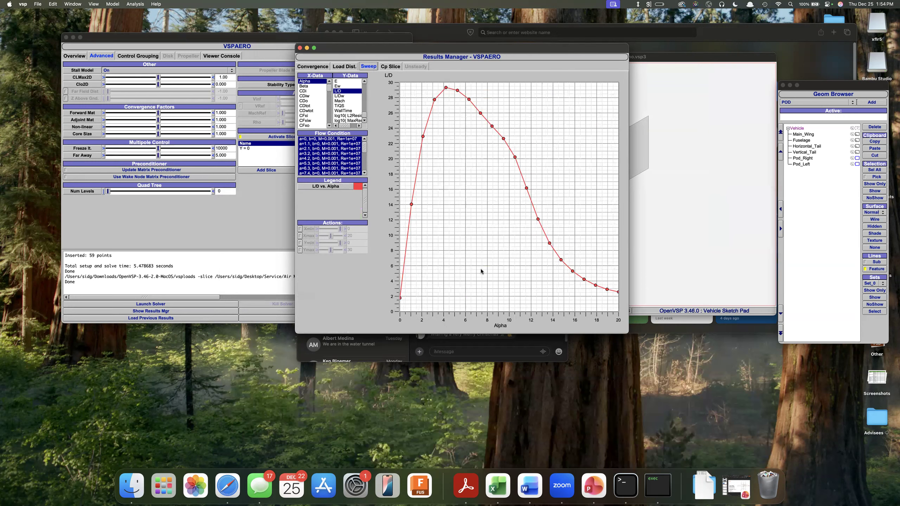
Open the Main_Wing airfoil settings and set section 0's T/C to 0.12 and camber to 0.02.
click(75, 56)
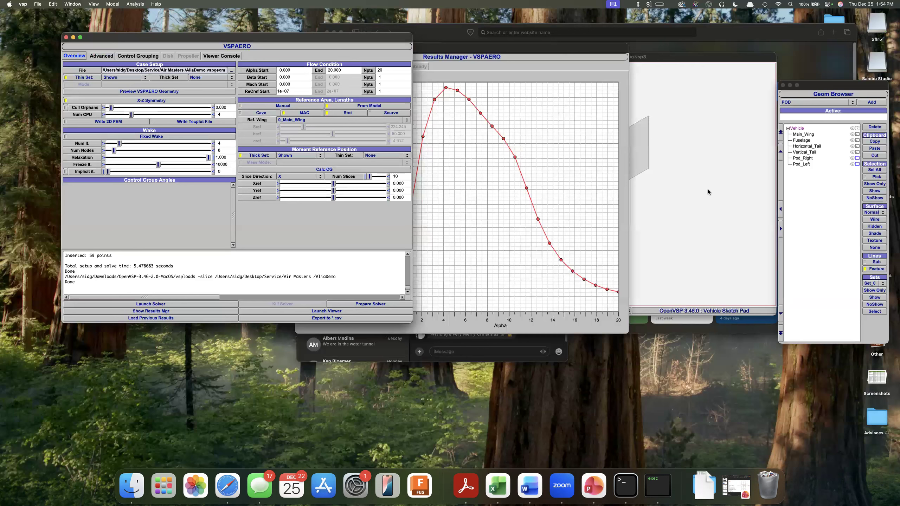
click(803, 130)
click(813, 256)
click(801, 134)
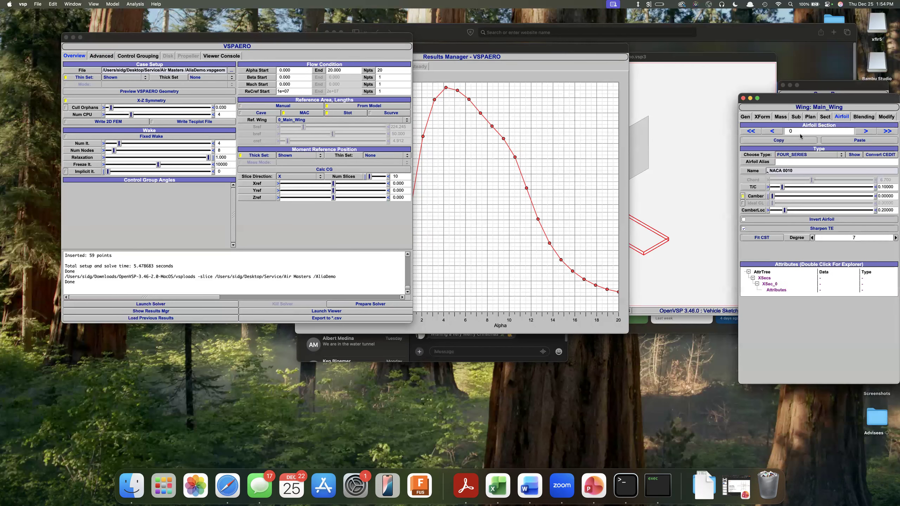
double_click(887, 187)
text(0.12)
key(Return)
drag(894, 197, 864, 196)
text(0.02)
key(Return)
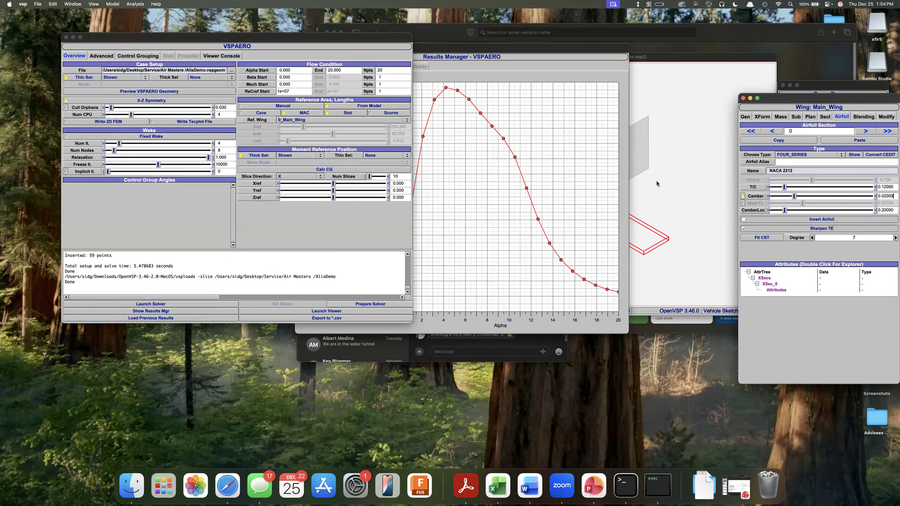
Try a camber of 0.04 on the main wing's airfoil section 0 and restore it to 0.02.
drag(892, 196, 855, 194)
text(0.04)
key(Return)
drag(893, 196, 875, 196)
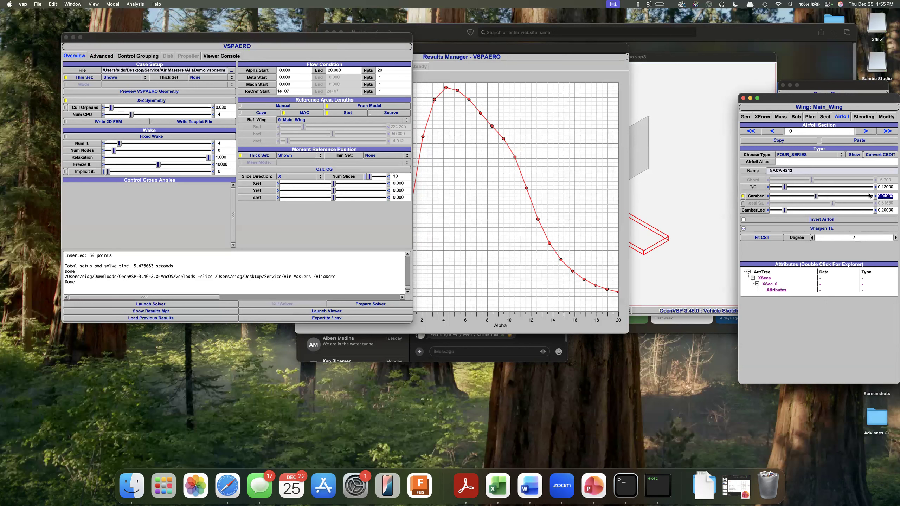
text(0.02)
key(Return)
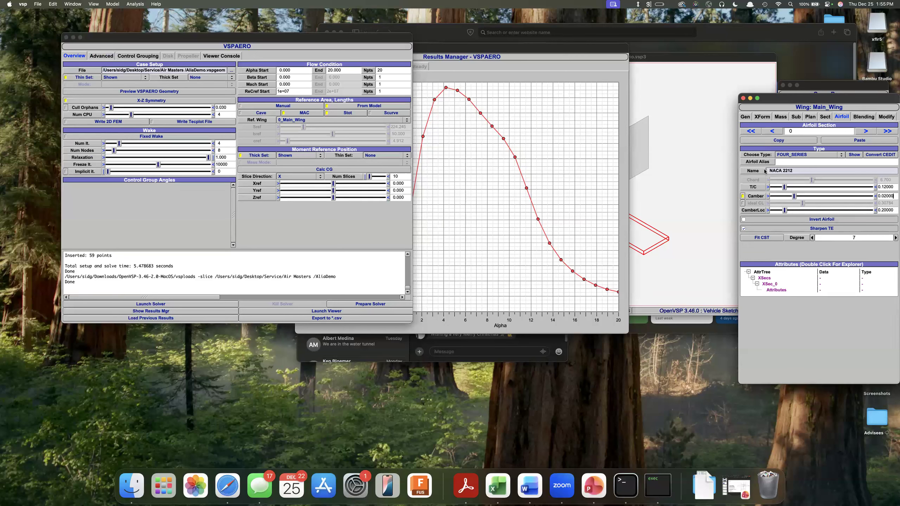
Set the camber location of the main wing's airfoil section 0 to 0.4.
drag(896, 212, 872, 210)
text(0.4)
key(Return)
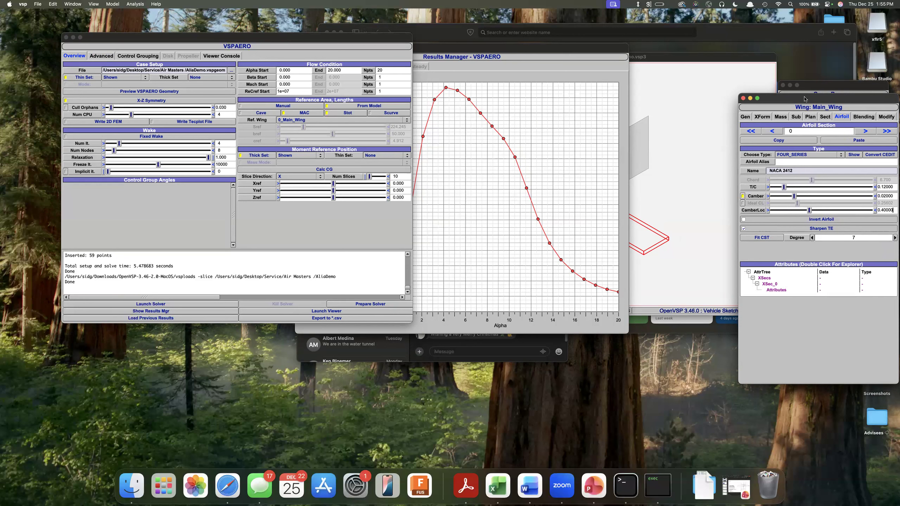
click(745, 115)
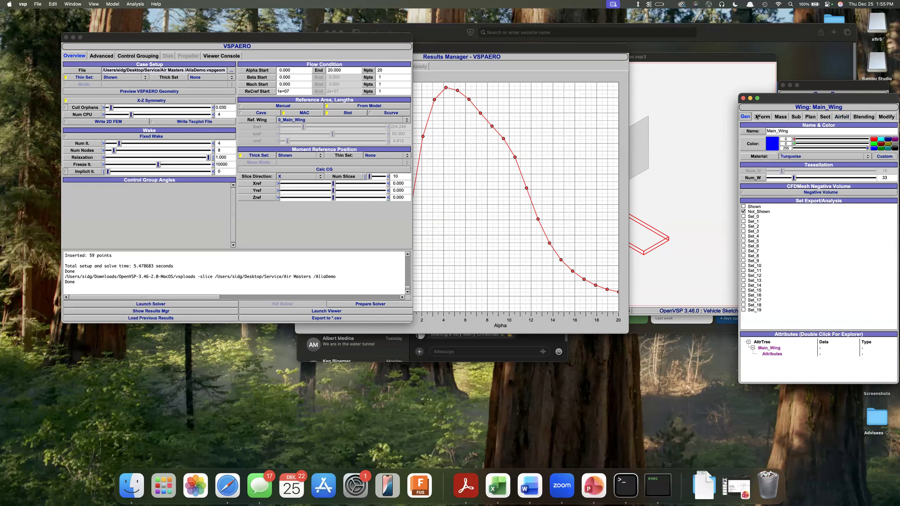
click(841, 116)
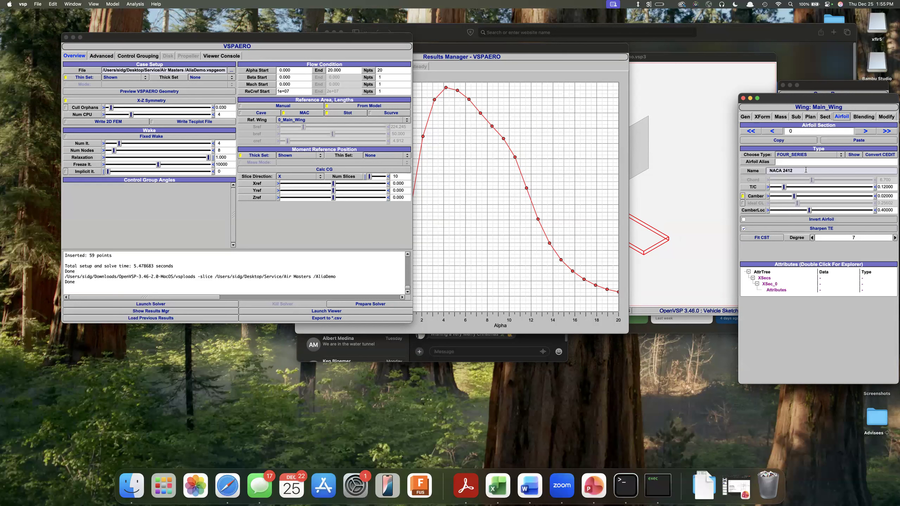
triple_click(806, 170)
click(852, 271)
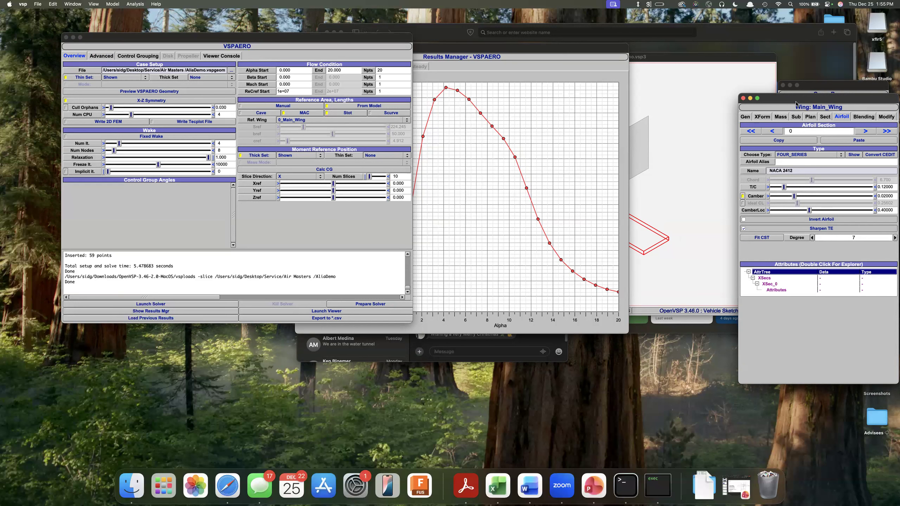
Bring the Geom Browser forward and move the results window off the 3D model view.
click(690, 210)
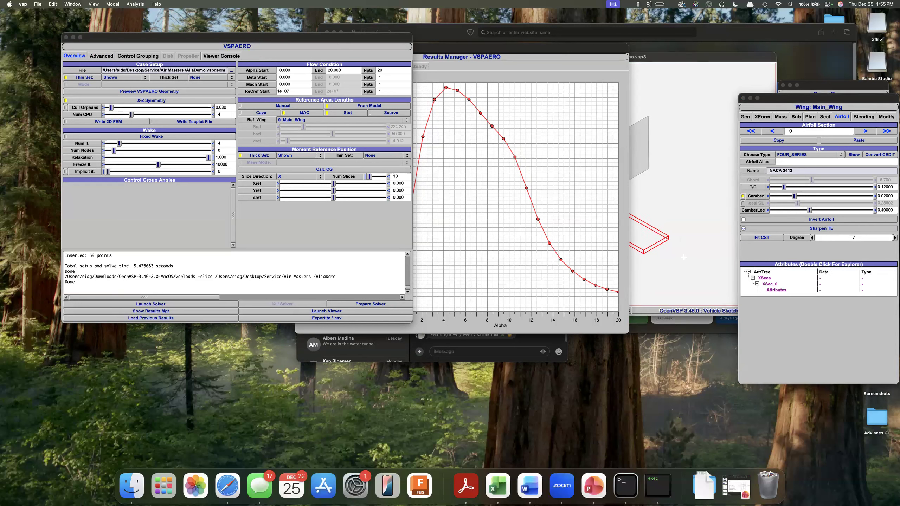
drag(817, 84, 763, 97)
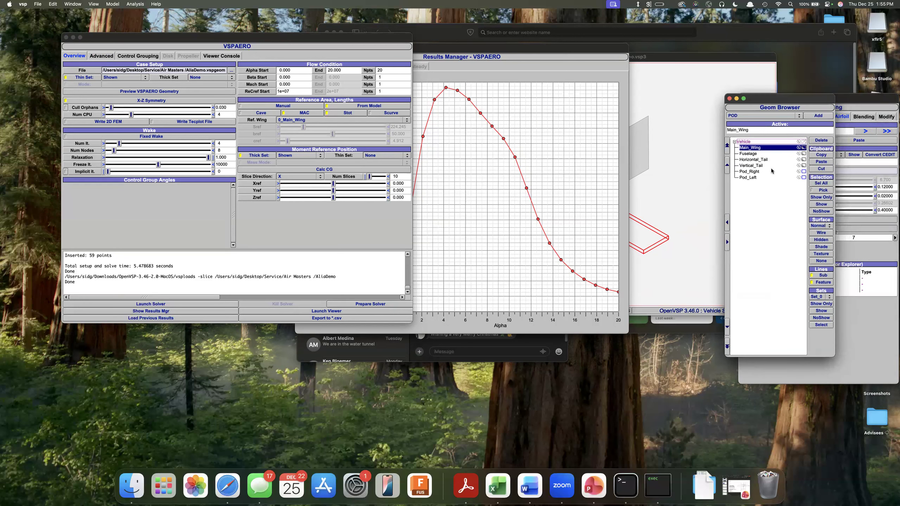
click(692, 247)
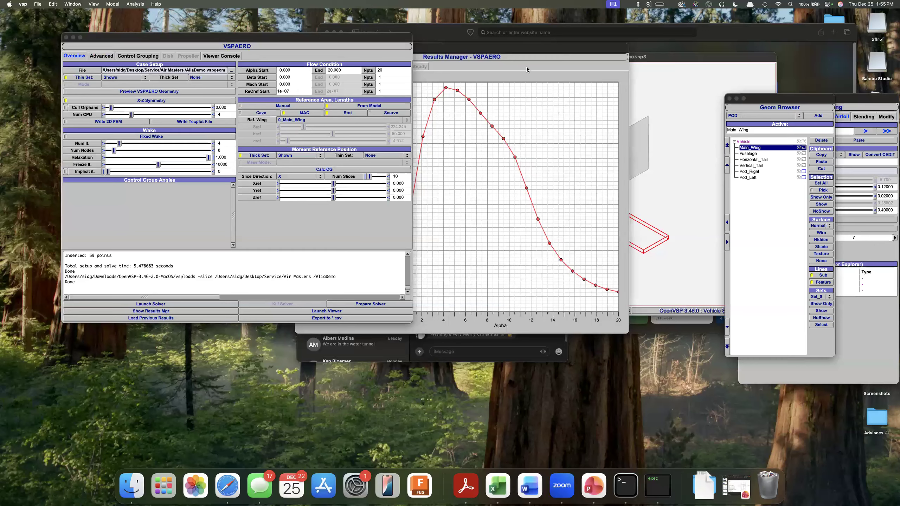
drag(506, 56, 298, 133)
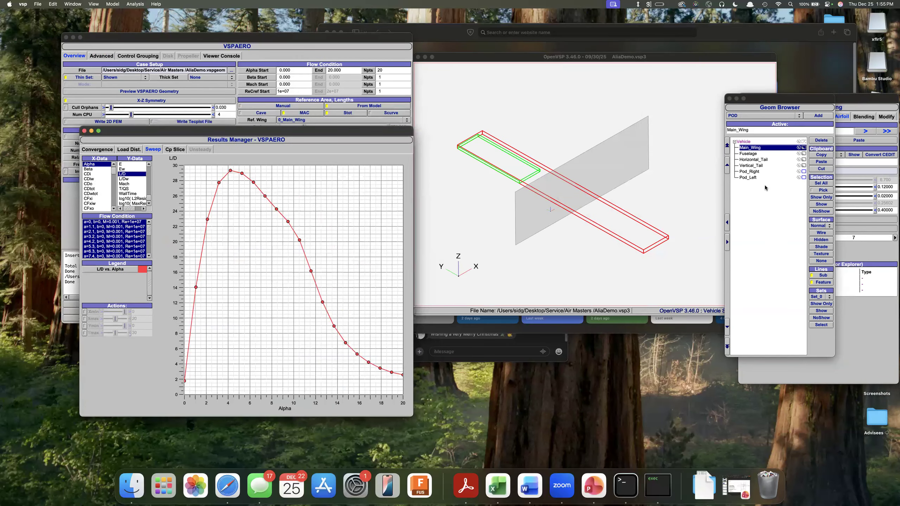
Show the Main_Wing, Fuselage, Horizontal_Tail and Vertical_Tail components in the model view and clear the selection.
click(765, 185)
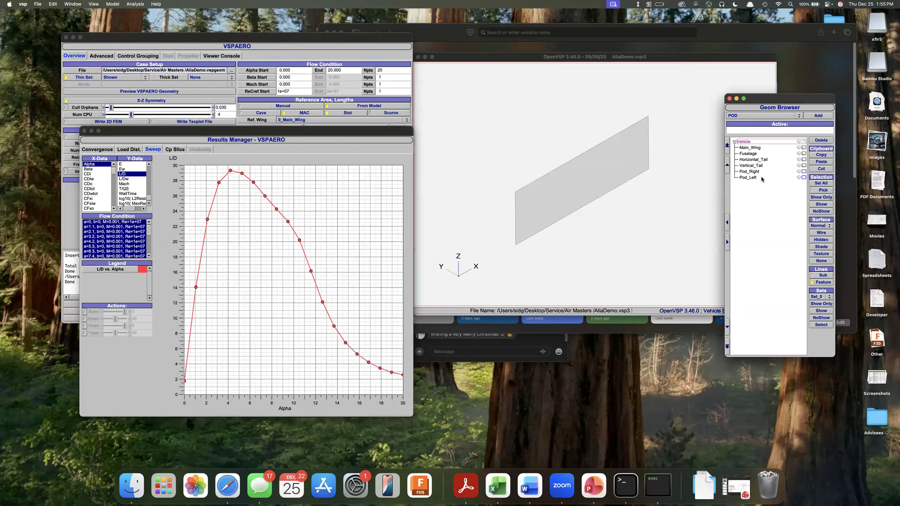
double_click(750, 148)
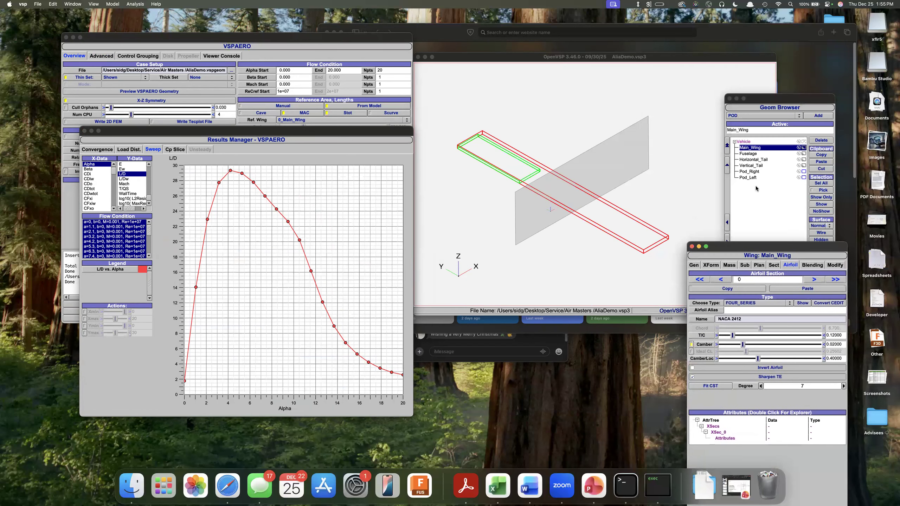
shift+click(753, 166)
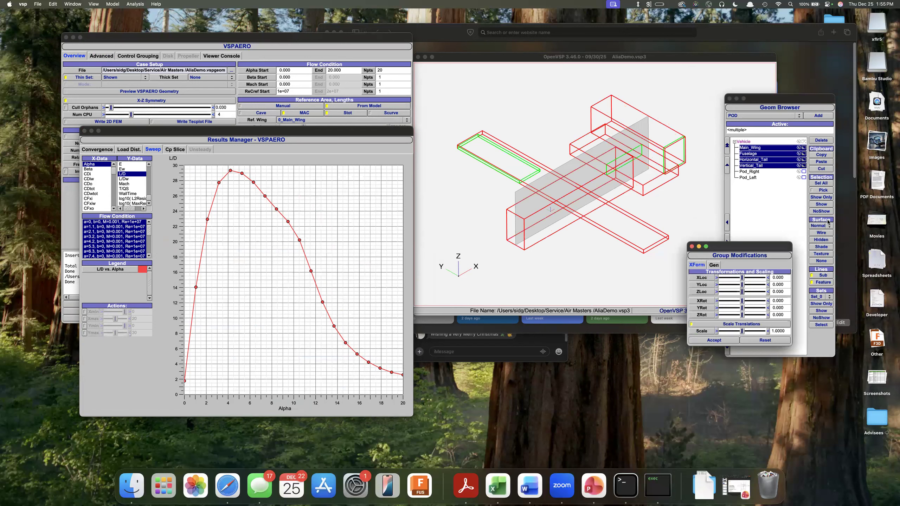
click(824, 207)
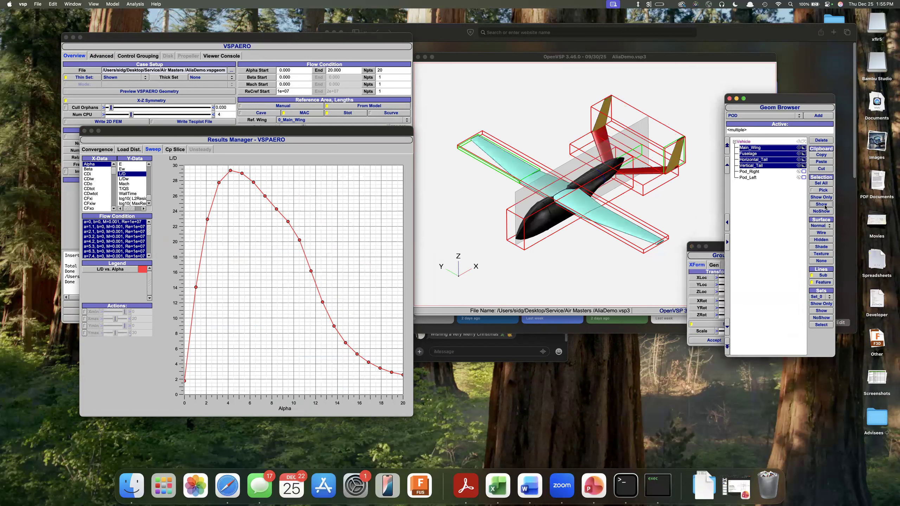
click(751, 187)
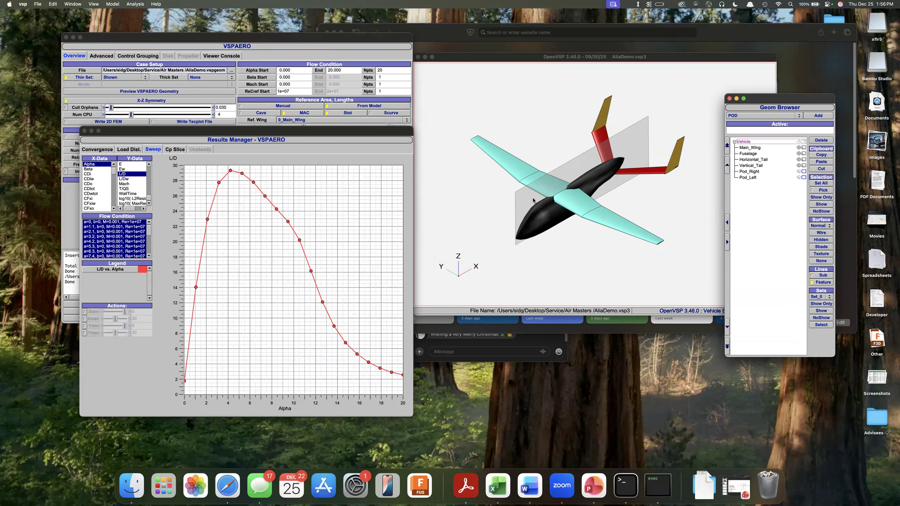
Open airfoil section 1 of the Main_Wing and set its T/C to 0.12.
click(772, 149)
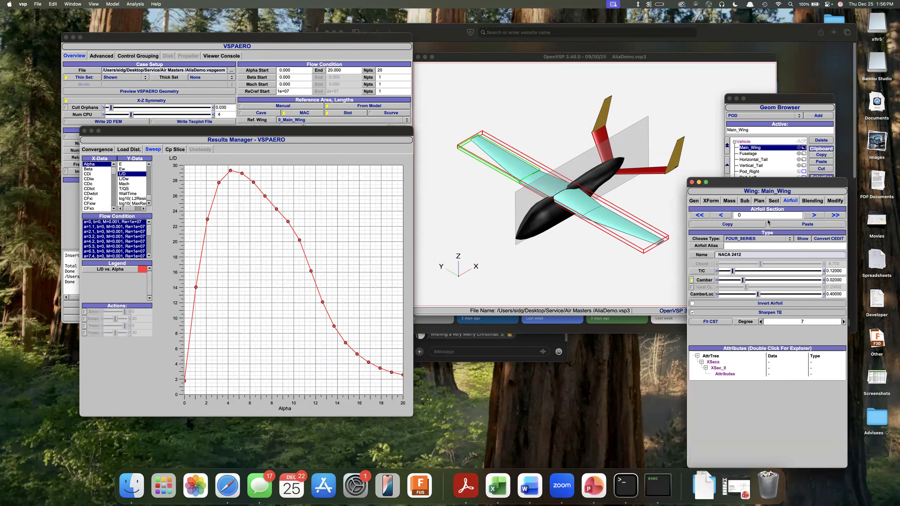
click(815, 215)
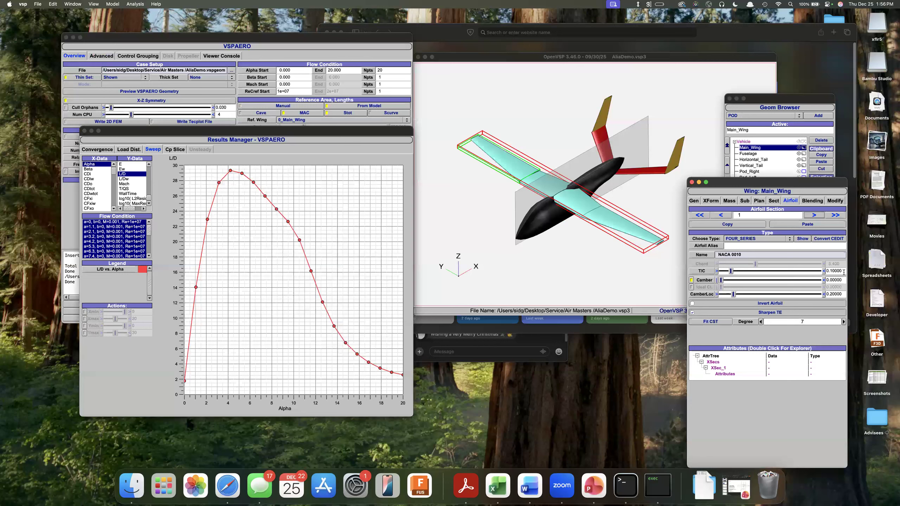
drag(799, 270, 793, 267)
text(0.12)
key(Return)
Set the camber of the main wing's airfoil section 1 to 0.02 and close the wing settings.
double_click(832, 280)
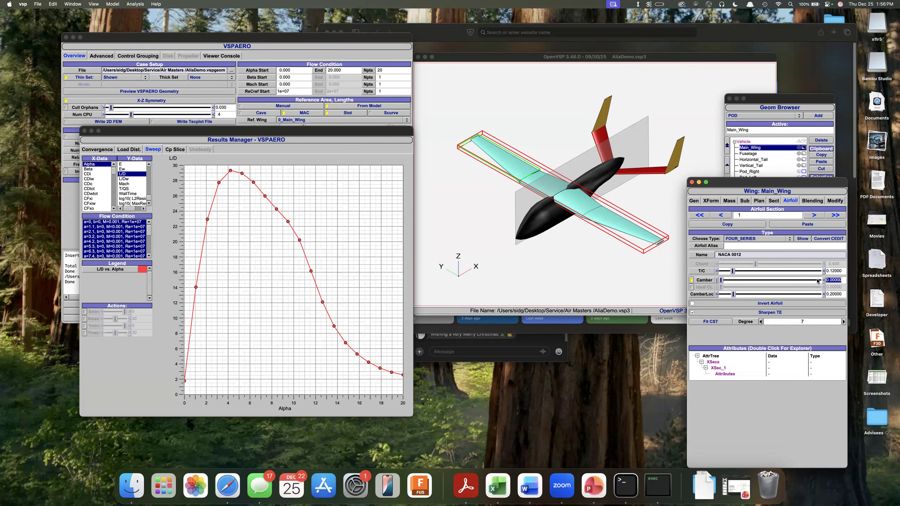
text(0.2)
key(Return)
double_click(834, 280)
text(0.02)
key(Return)
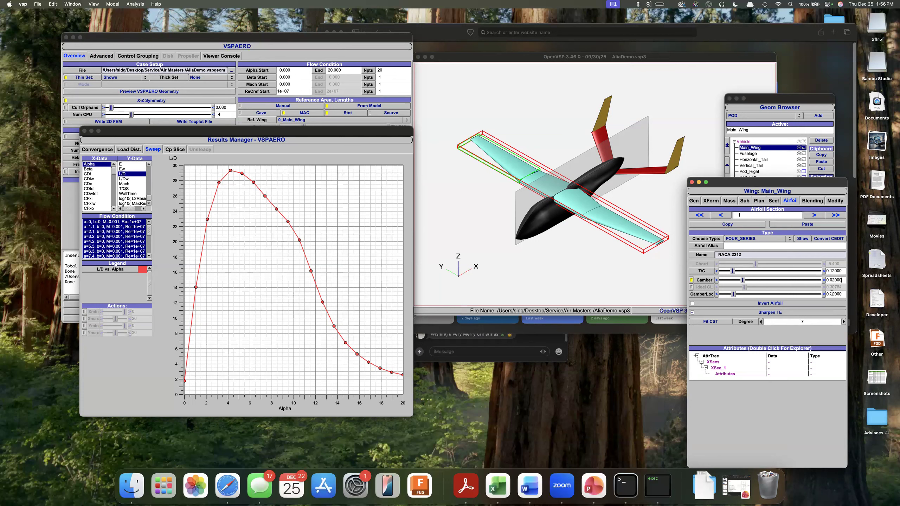
click(832, 293)
click(691, 182)
click(779, 228)
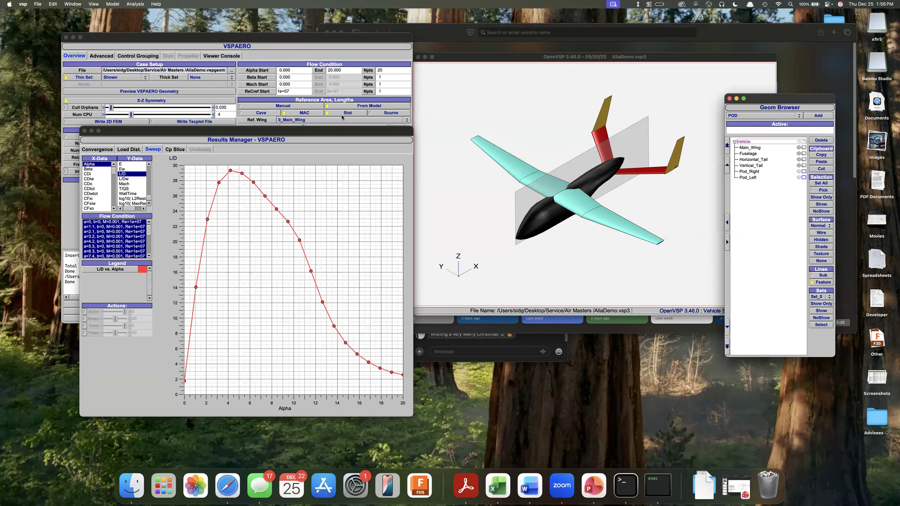
Move the old sweep results window away from the VSPAERO setup and close it.
drag(326, 129, 482, 218)
drag(645, 205, 639, 220)
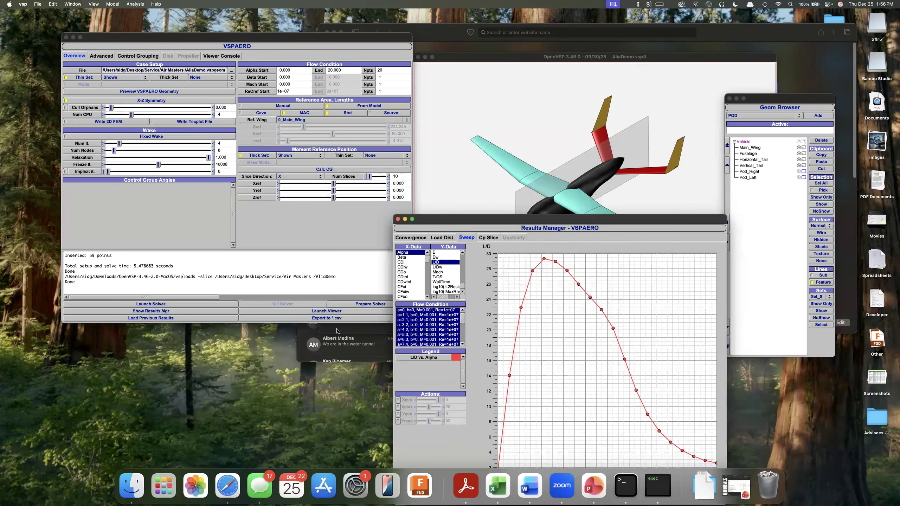
click(397, 219)
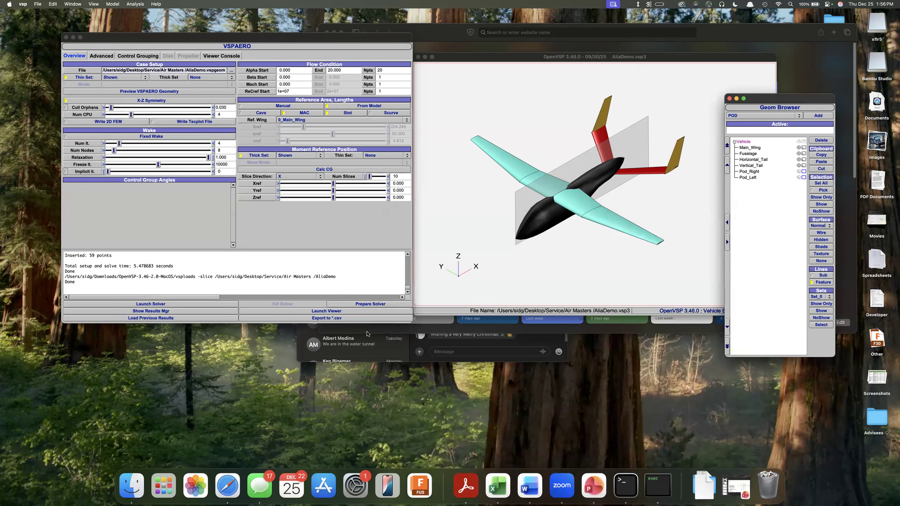
Prepare and launch the VSPAERO solver for the edited wing, and dismiss the vsploads security warning without trashing the file.
click(350, 304)
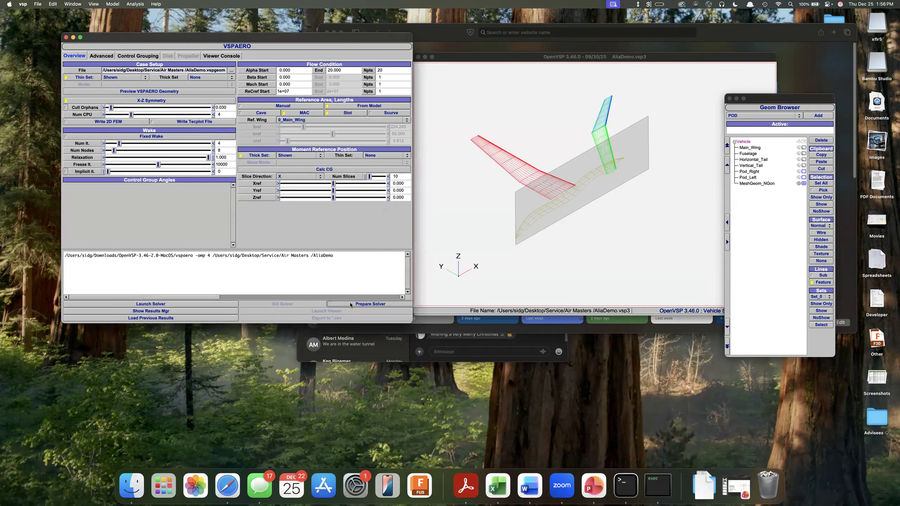
click(174, 304)
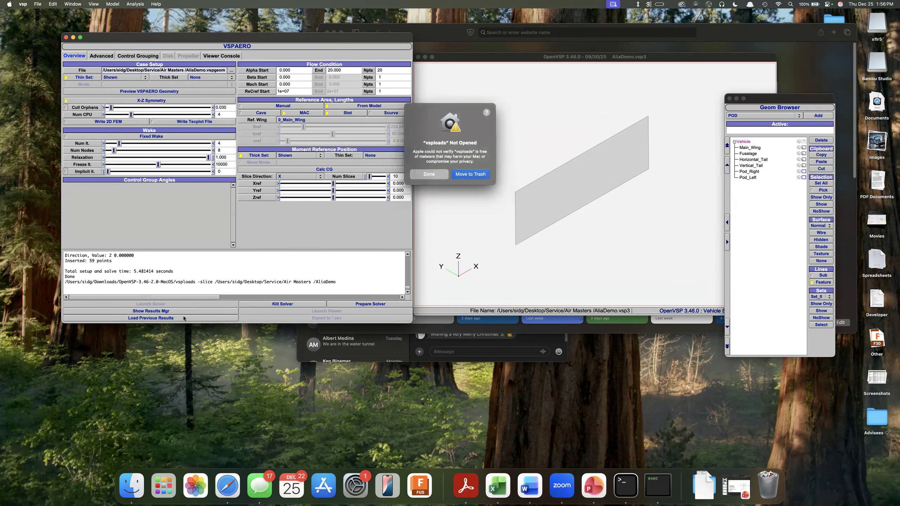
click(427, 178)
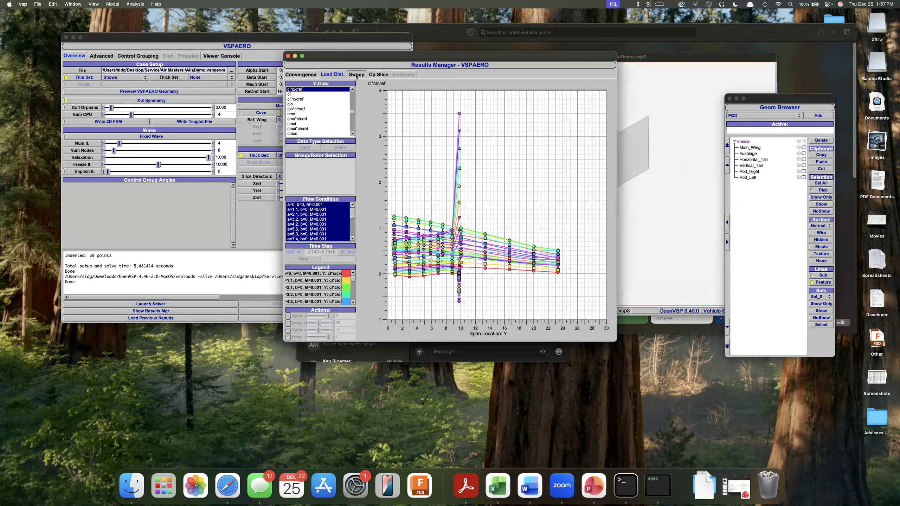
Plot CLtot against Alpha in the new sweep results, and replace it with L/D against Alpha.
click(356, 74)
click(302, 89)
scroll(302, 89, up, 3)
click(302, 94)
click(303, 90)
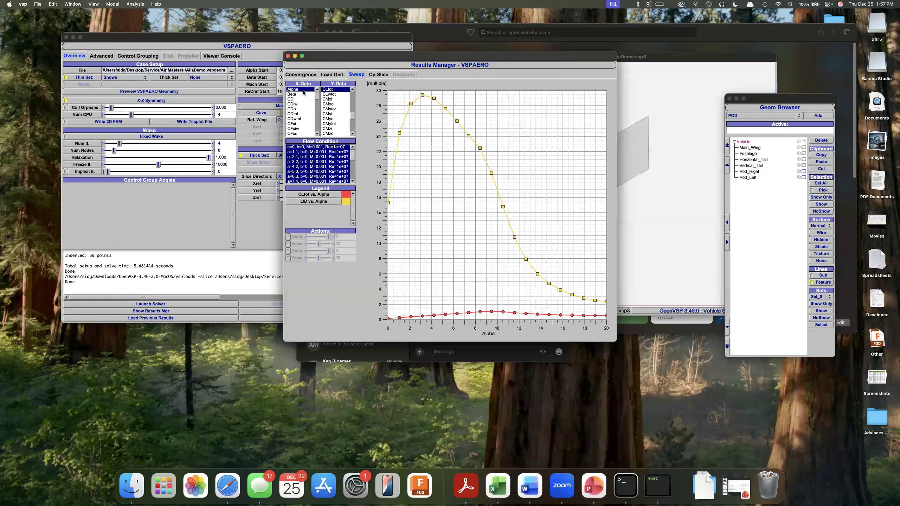
scroll(337, 111, up, 5)
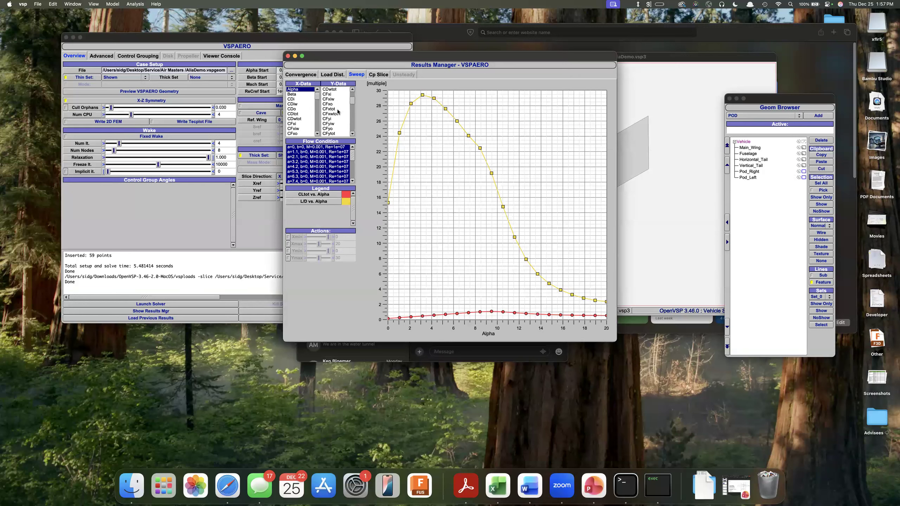
scroll(338, 111, down, 4)
click(333, 120)
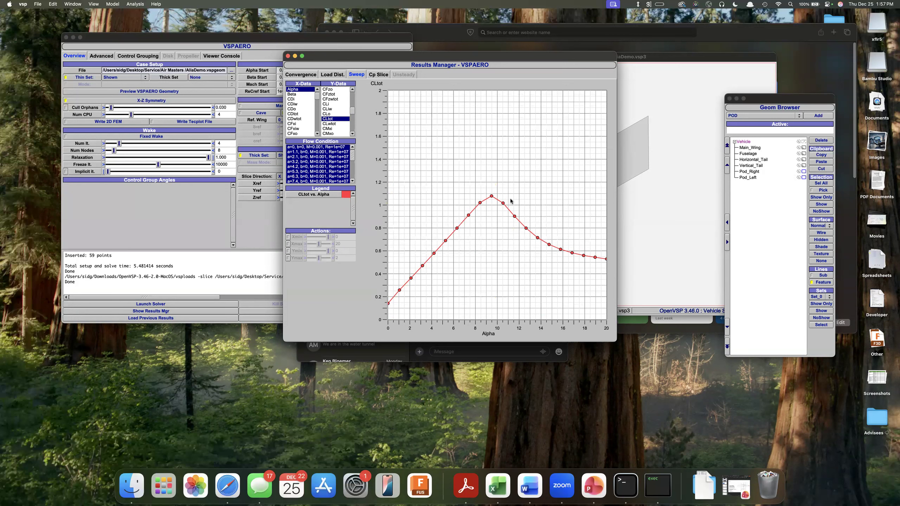
scroll(334, 94, down, 5)
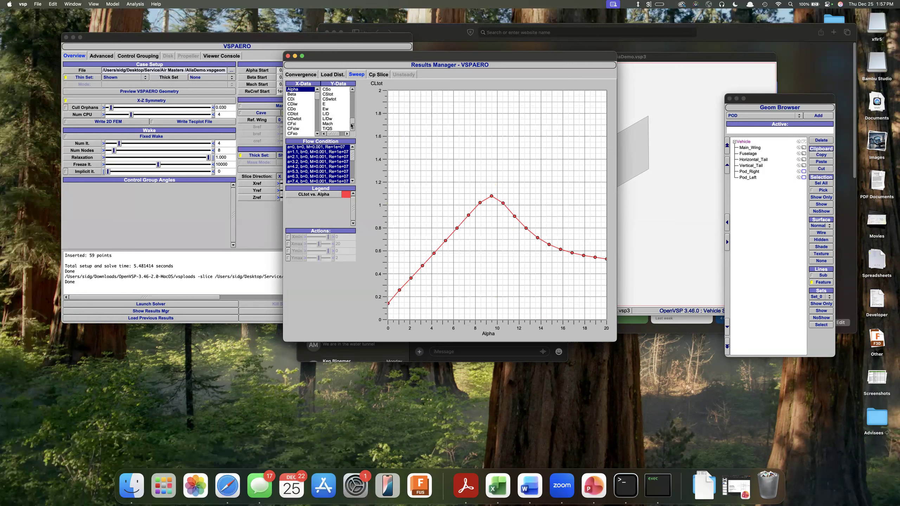
click(325, 115)
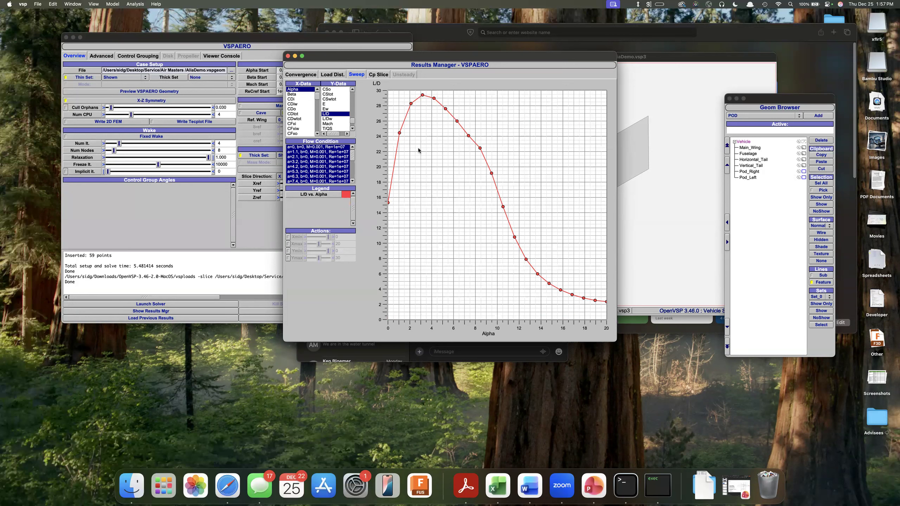
Find the total drag coefficient among the sweep's Y data and plot CDtot against Alpha.
scroll(343, 113, up, 8)
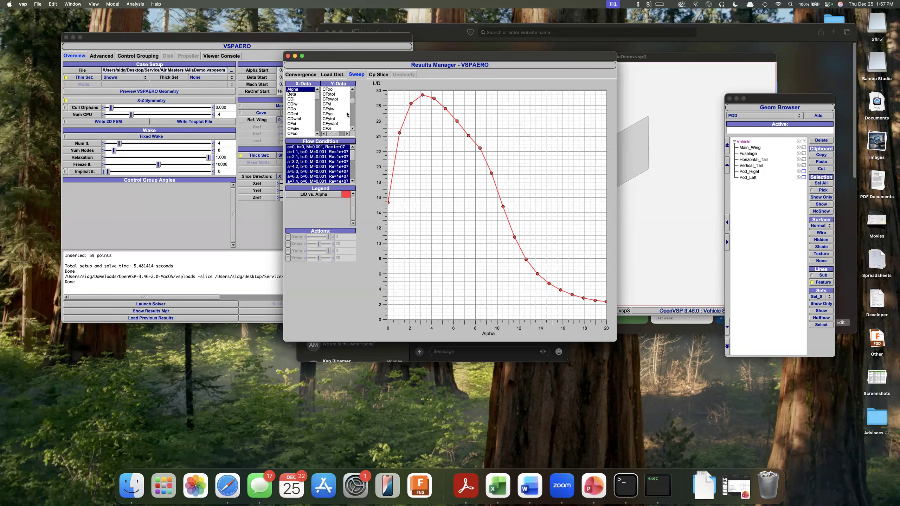
scroll(347, 114, down, 2)
scroll(331, 103, up, 1)
scroll(332, 108, down, 1)
scroll(333, 113, down, 5)
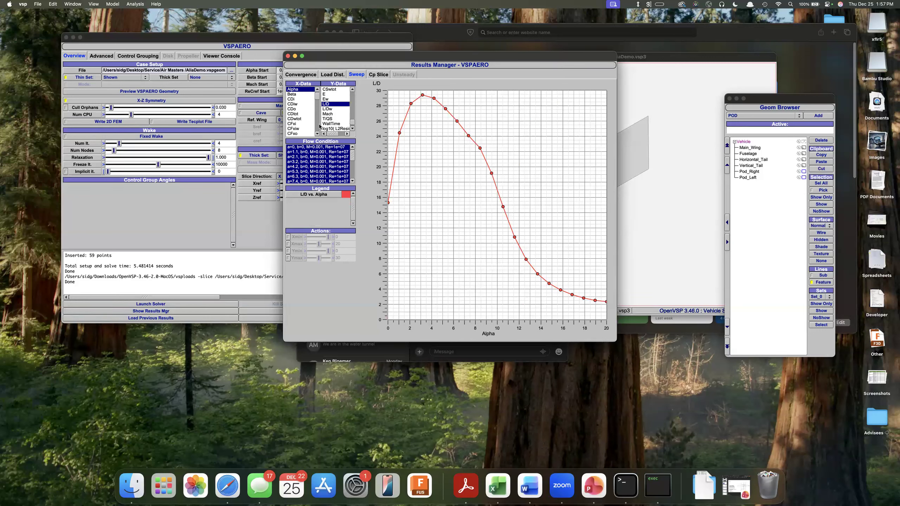
scroll(333, 110, up, 5)
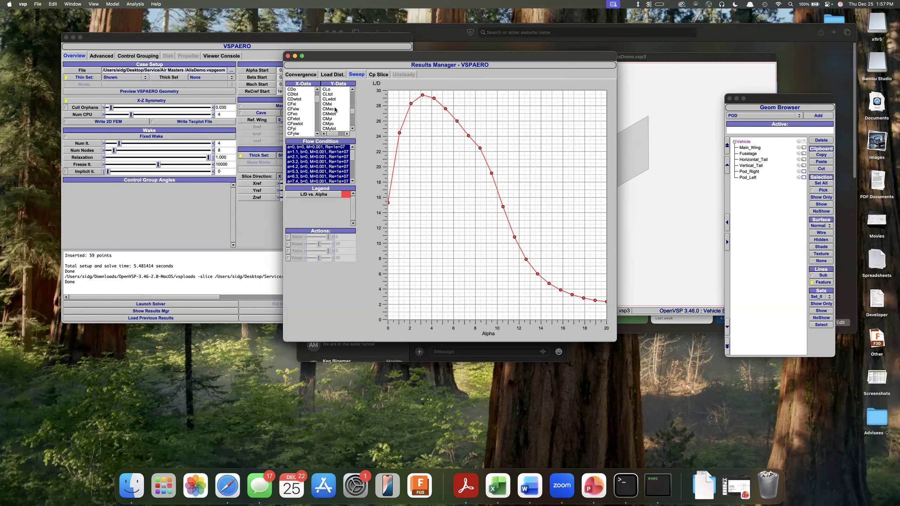
scroll(333, 109, up, 5)
scroll(334, 119, down, 1)
scroll(335, 115, up, 1)
scroll(334, 117, down, 1)
click(334, 110)
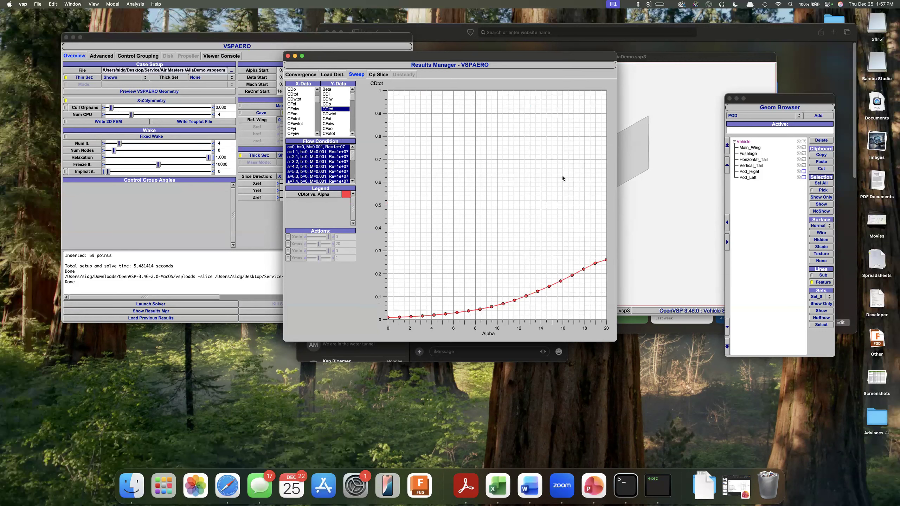
Select the components from Main_Wing through Vertical_Tail, show them shaded in the model view again, and deselect them.
click(759, 149)
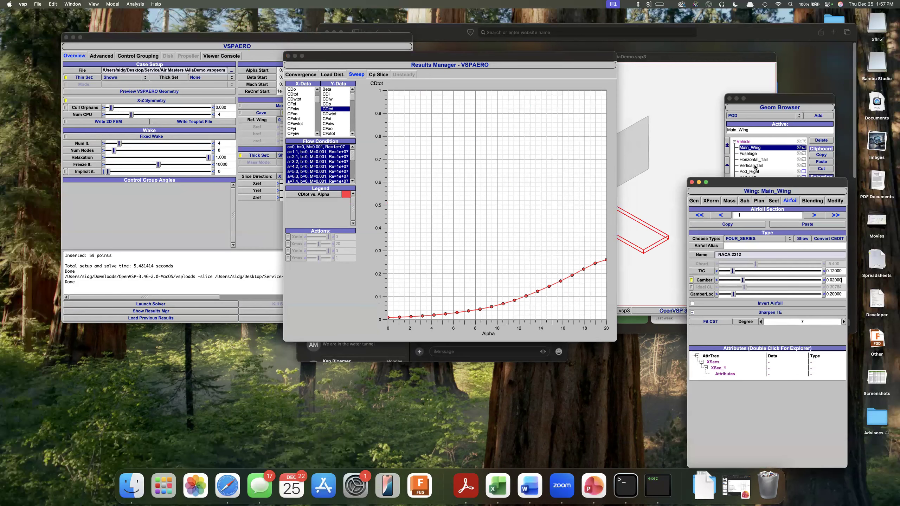
shift+click(755, 165)
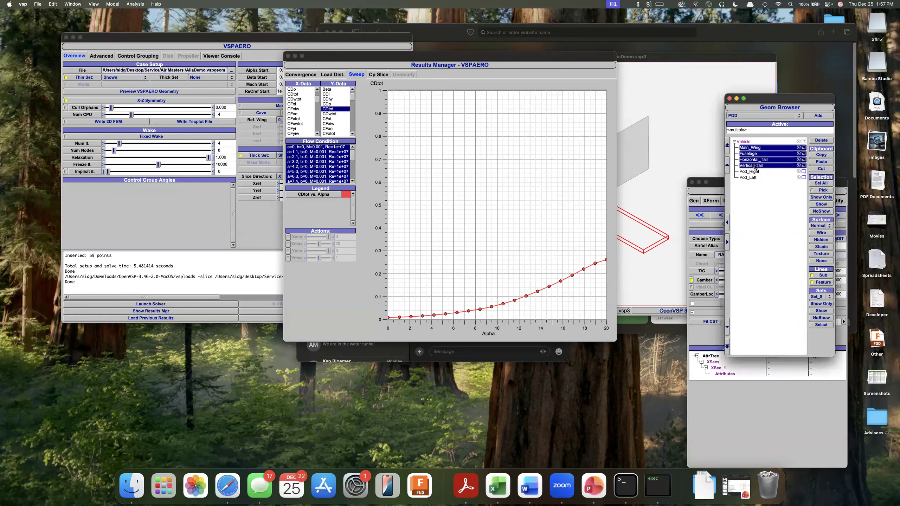
click(820, 248)
click(823, 206)
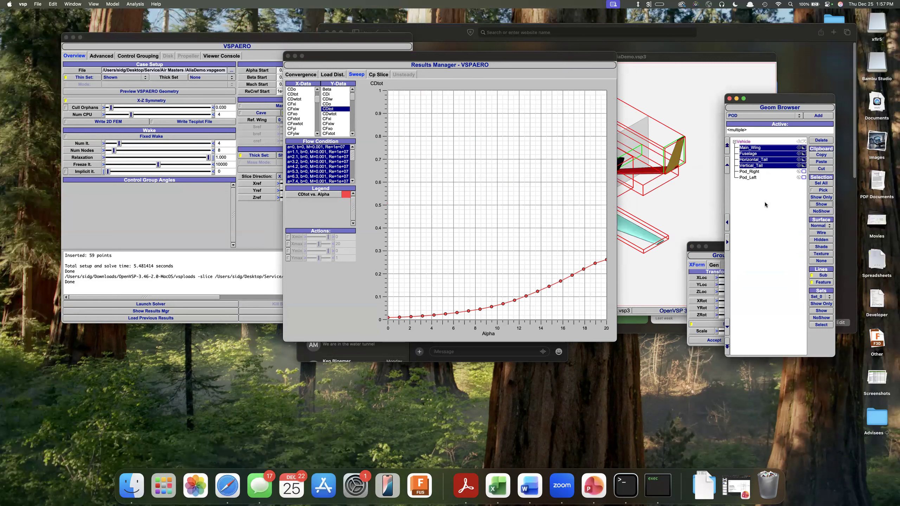
click(719, 246)
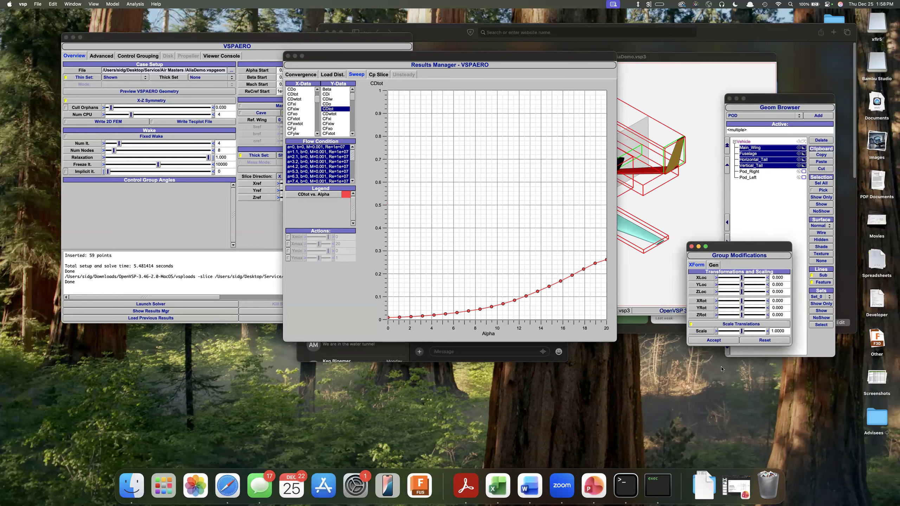
click(796, 192)
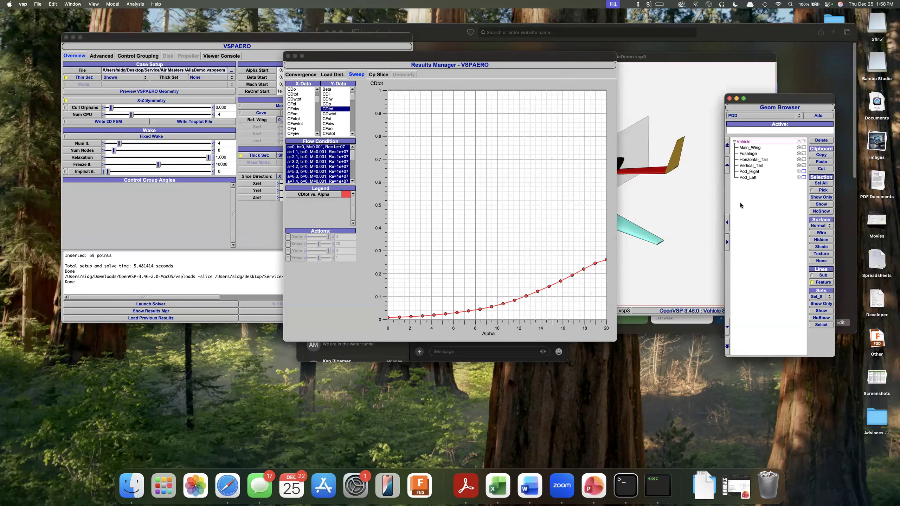
Move the results window off the model view and inspect the aircraft from different angles.
drag(500, 59, 350, 216)
click(536, 59)
drag(527, 82, 514, 106)
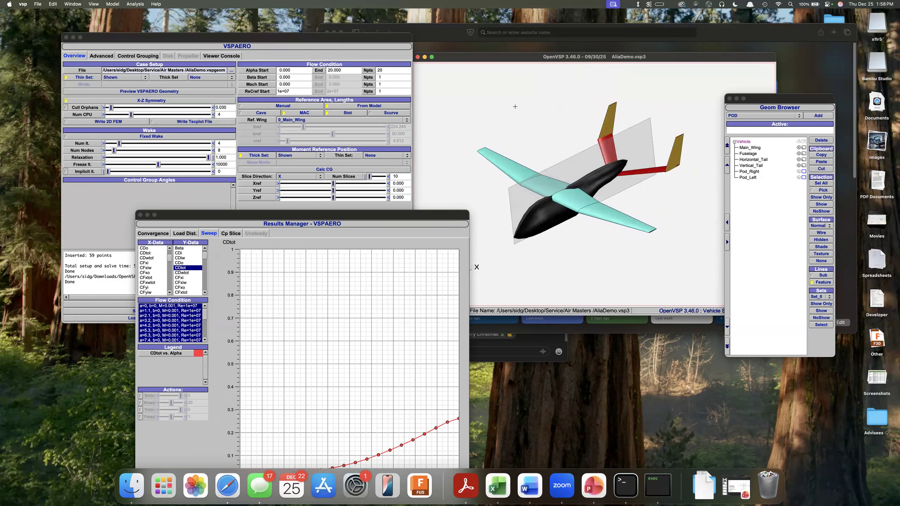
drag(560, 258, 474, 229)
drag(668, 230, 682, 211)
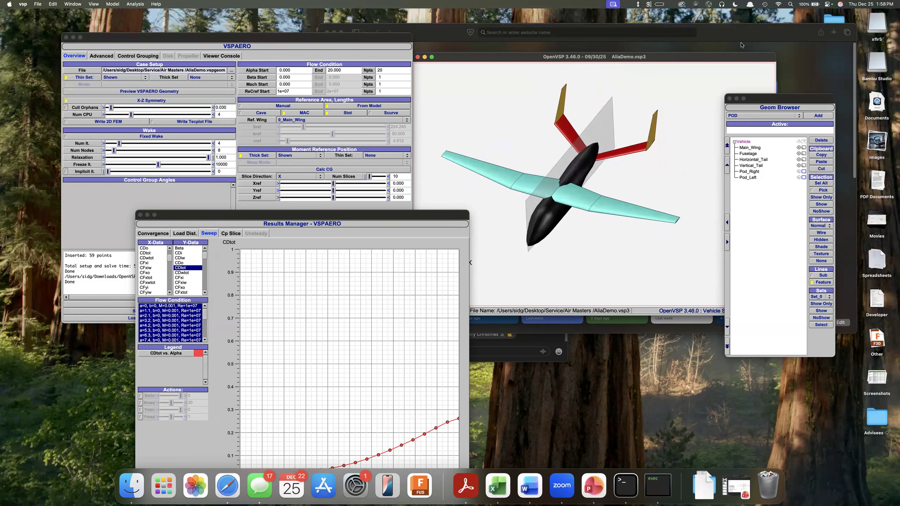